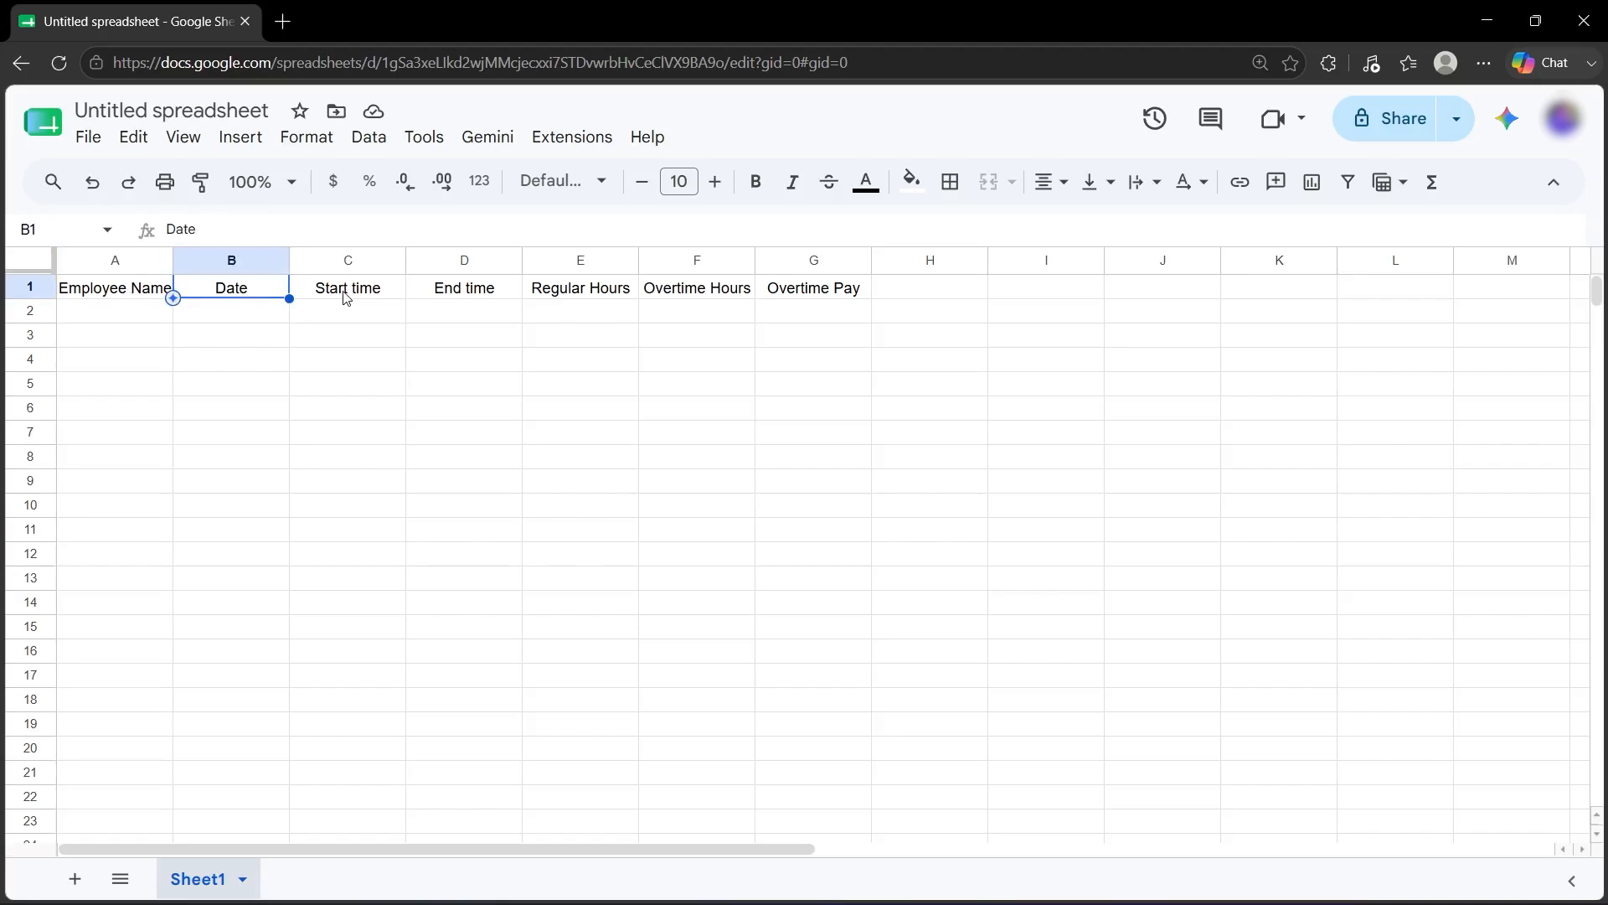
click(343, 298)
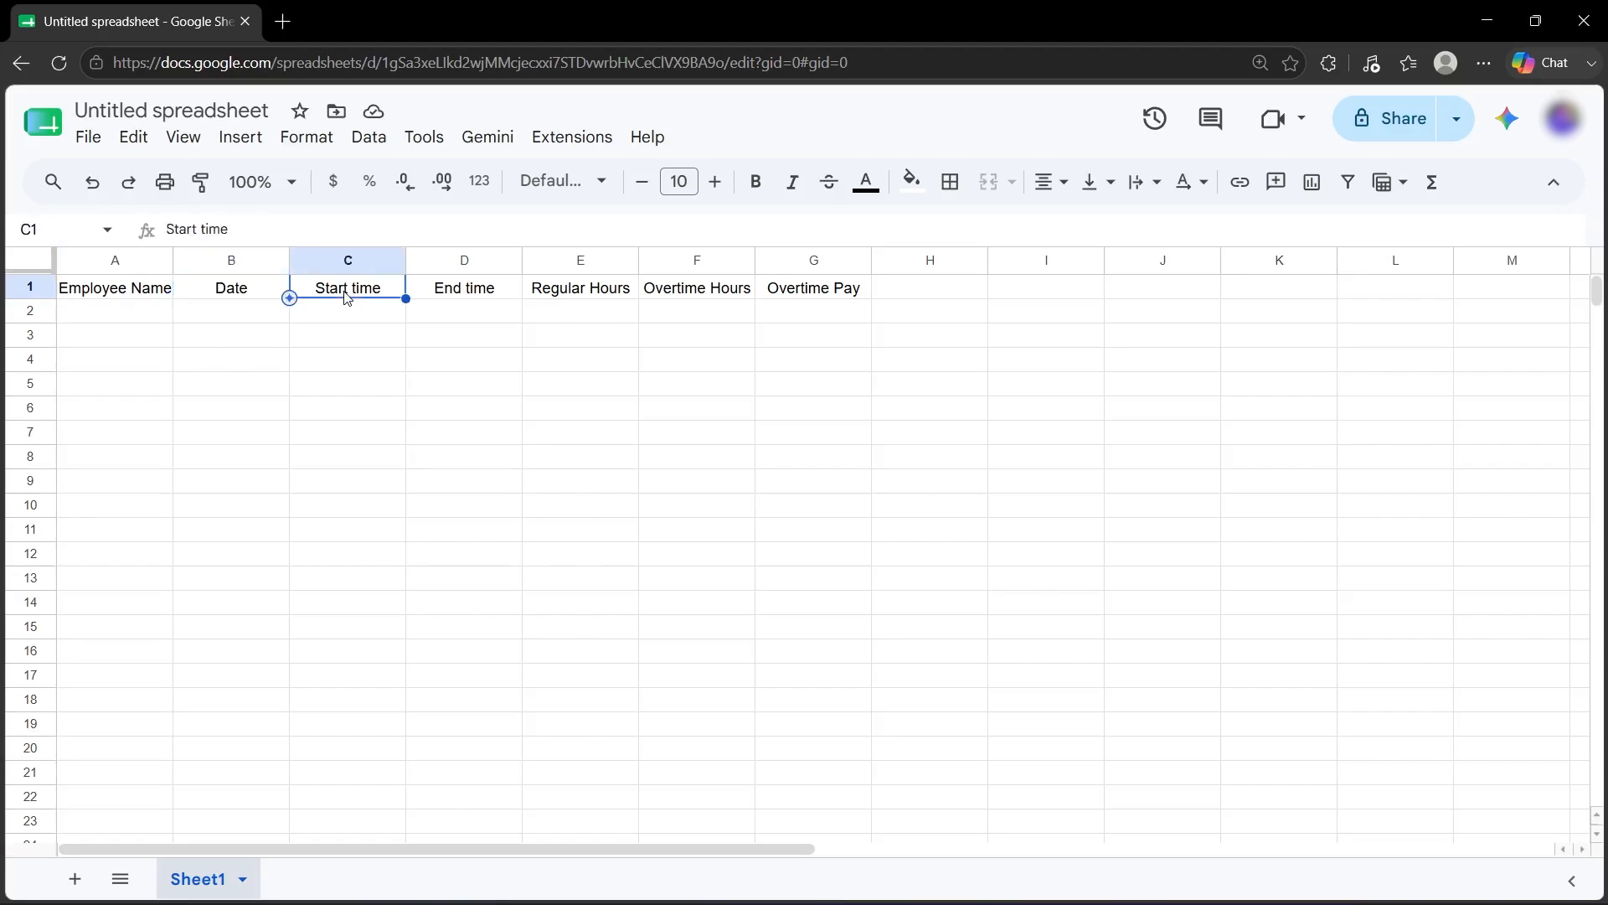
click(501, 300)
click(605, 296)
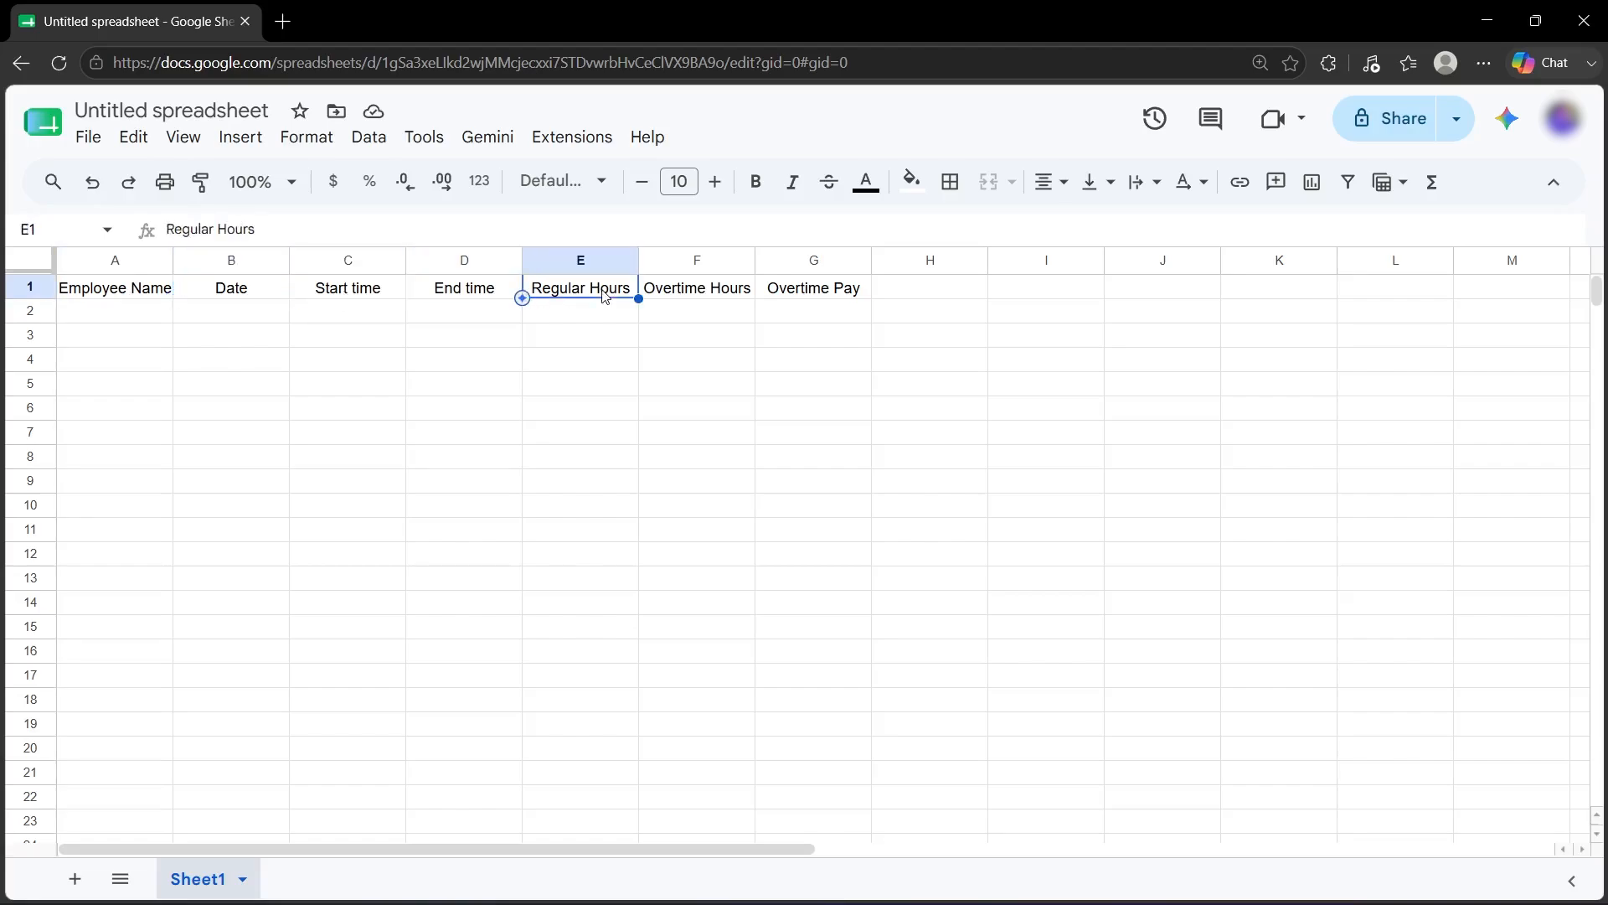
click(686, 299)
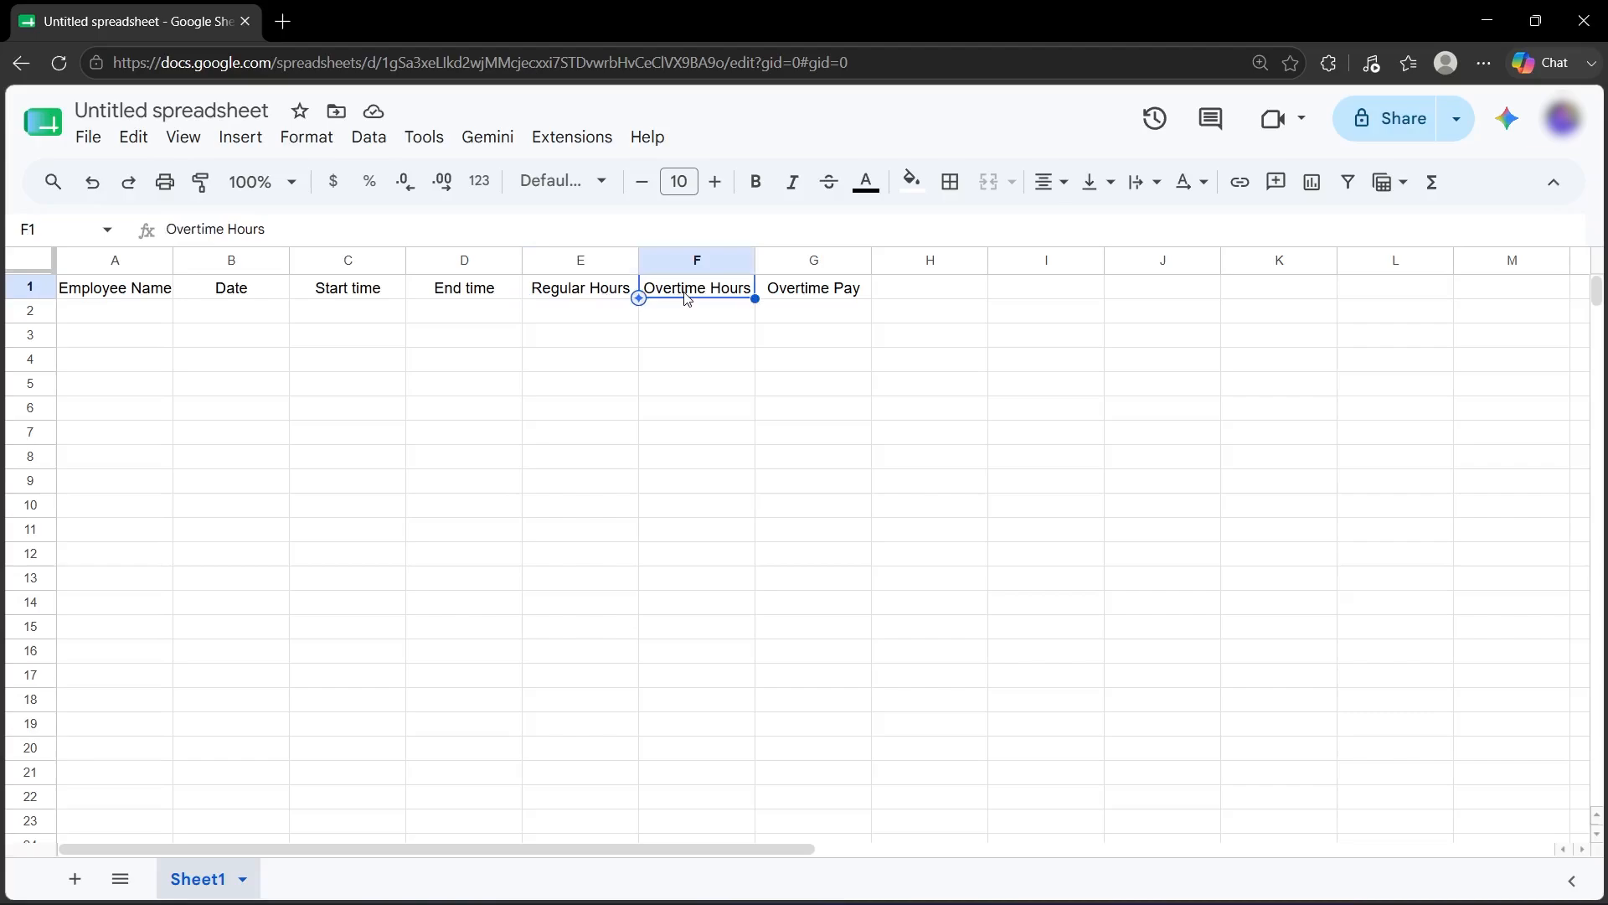
click(845, 290)
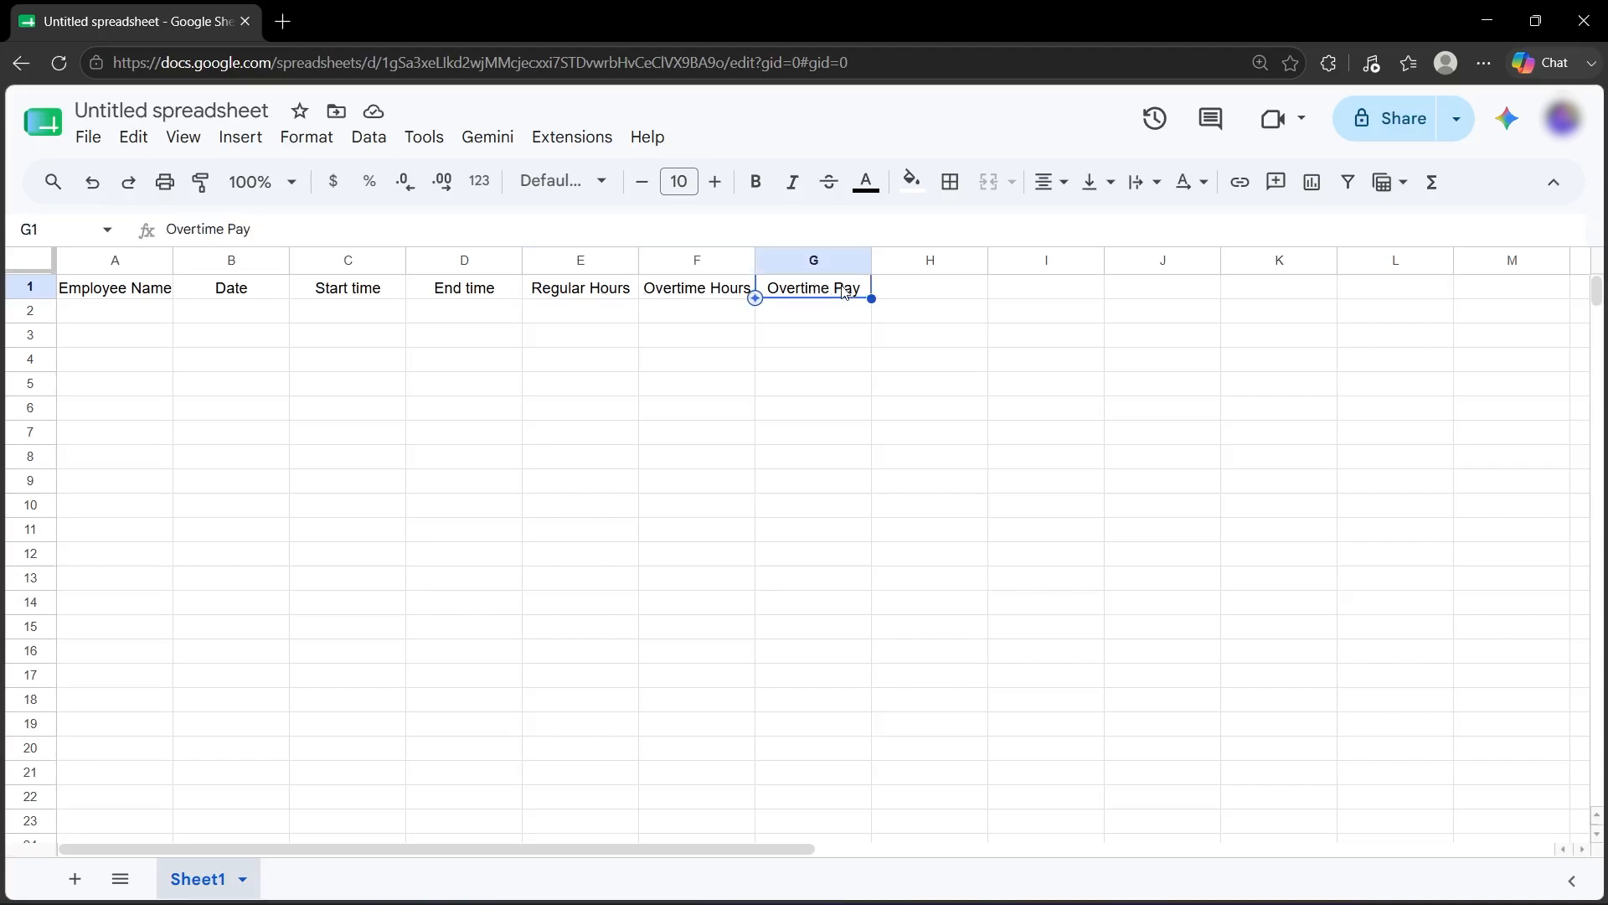
Make header row 1 taller and apply the Time number format to the Start time and End time columns.
drag(30, 299, 29, 319)
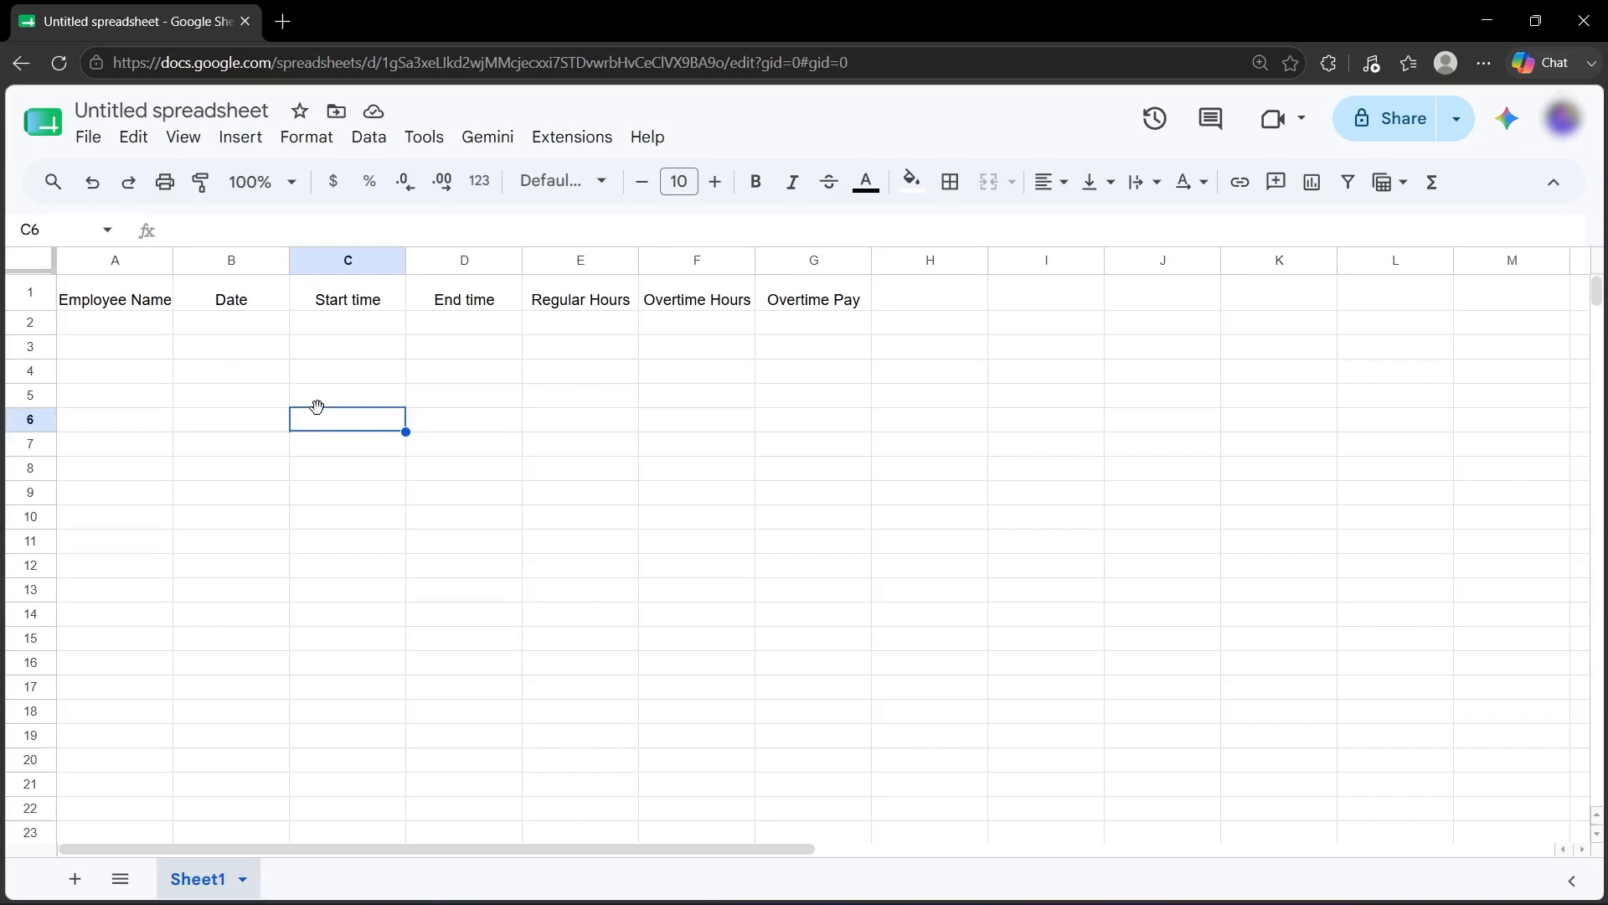
click(347, 261)
shift+click(442, 263)
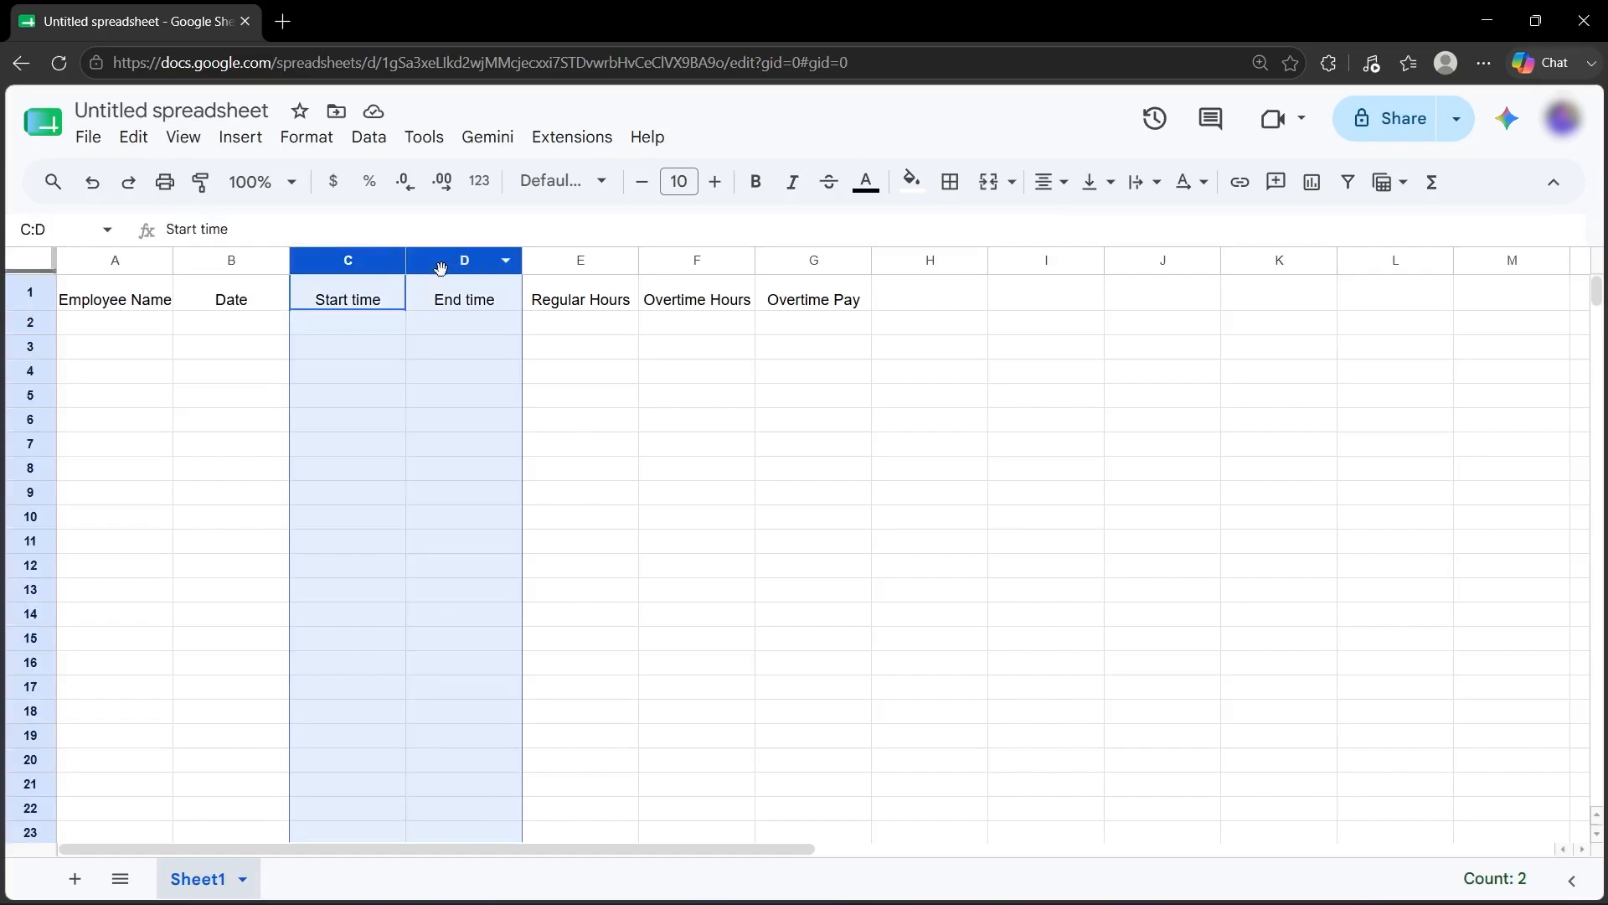
click(307, 136)
mouse_move(323, 232)
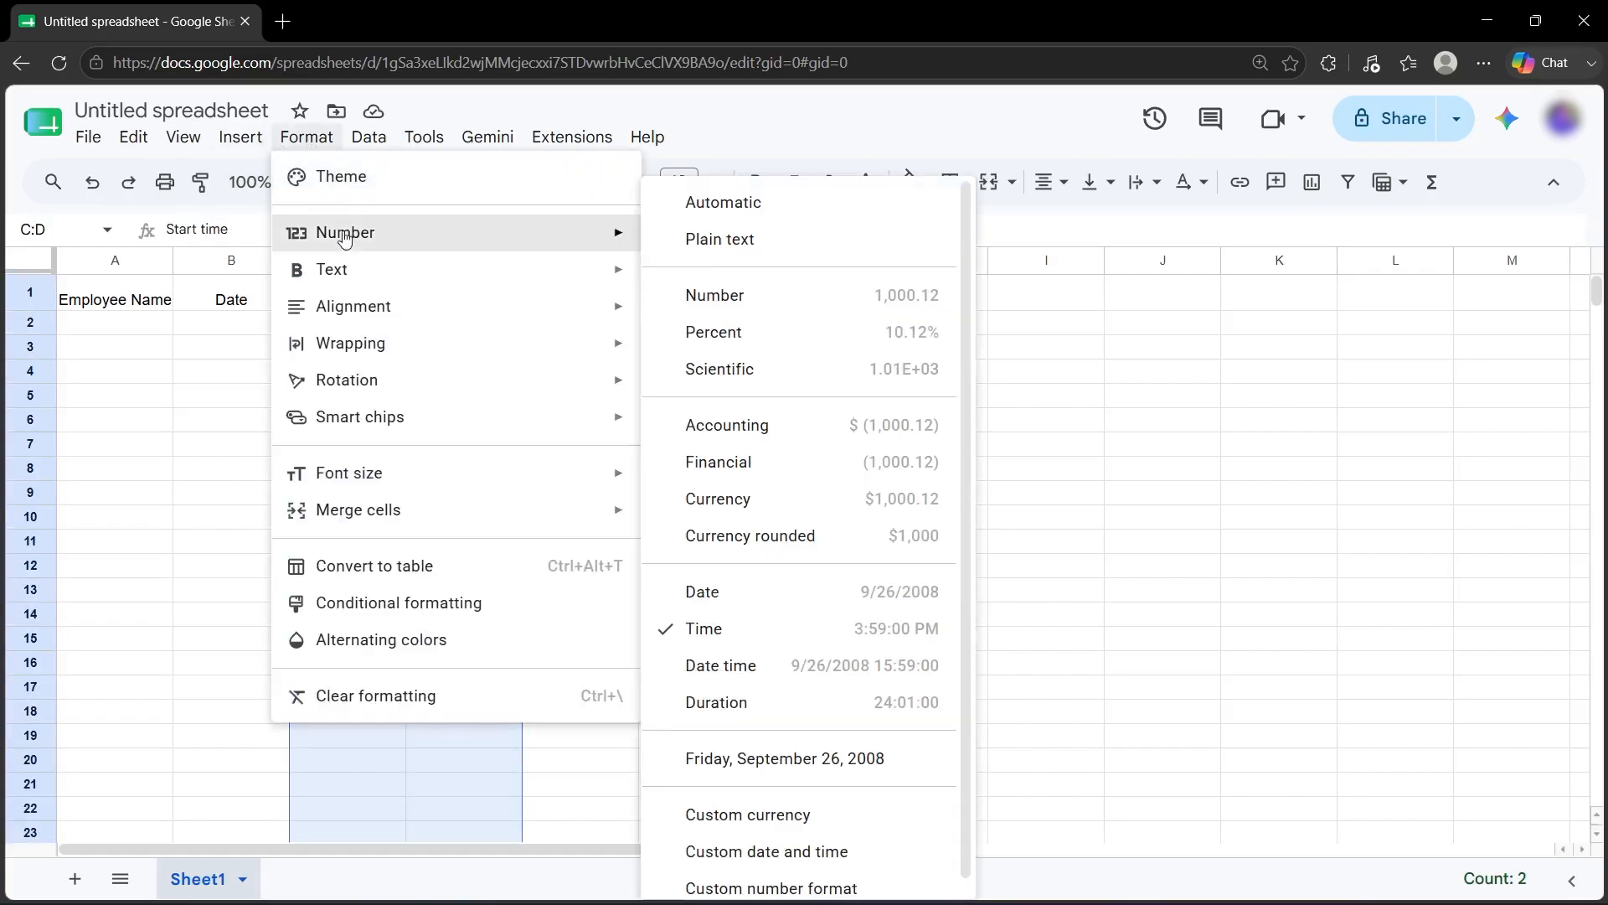
click(825, 634)
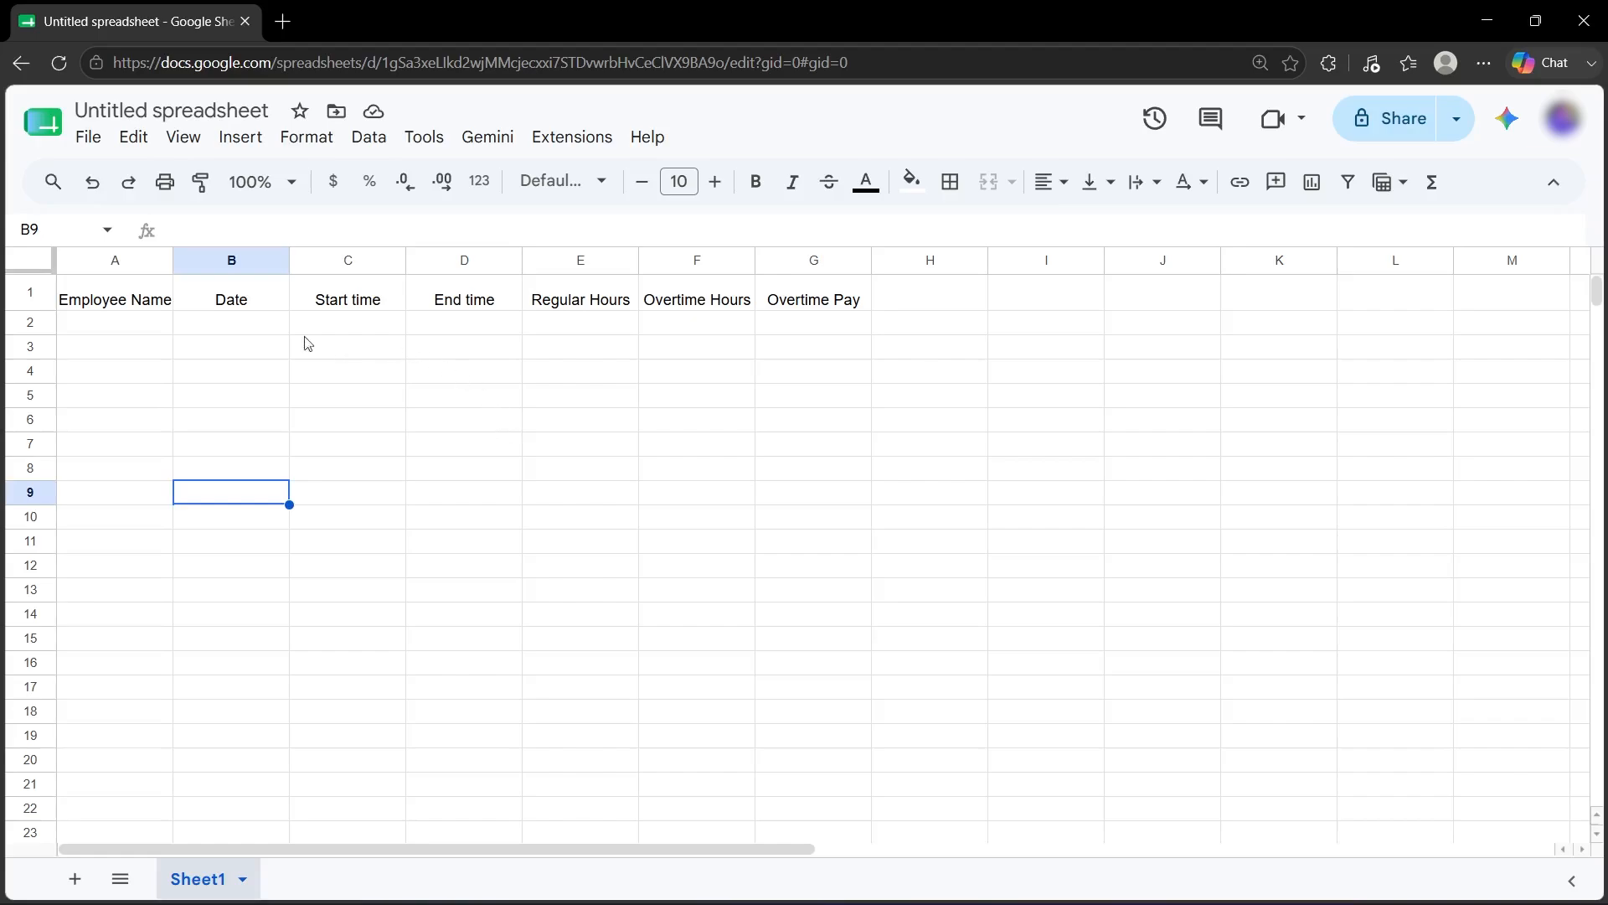
Enter the three employees' first names in A2:A4 and the date 24-06-2026 in B2:B4.
click(116, 323)
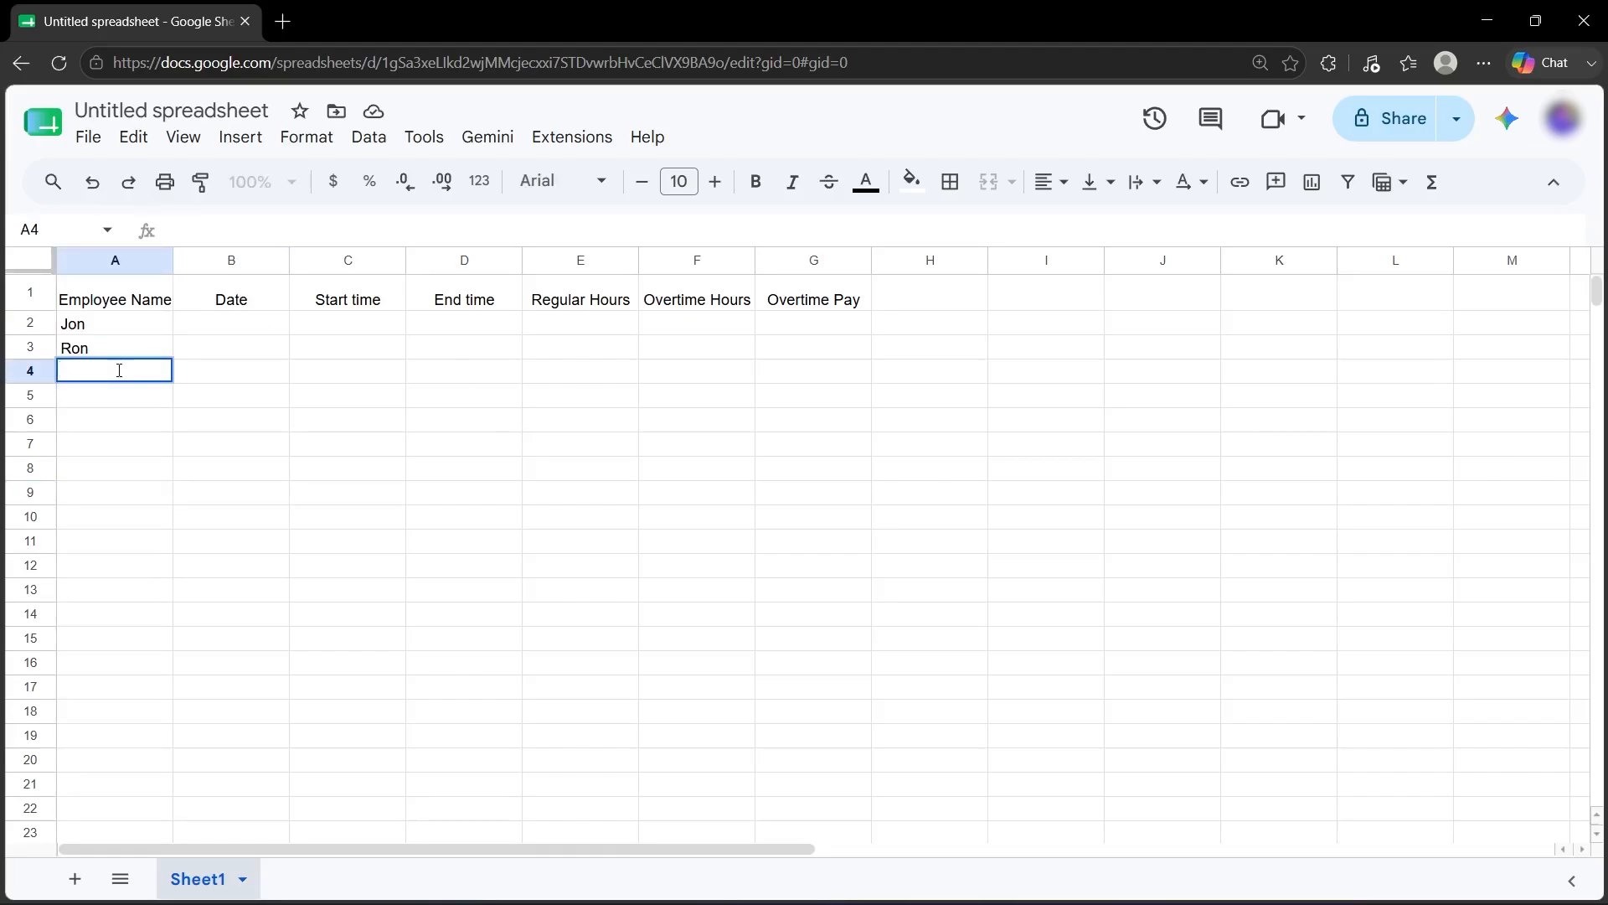
text(James)
click(229, 329)
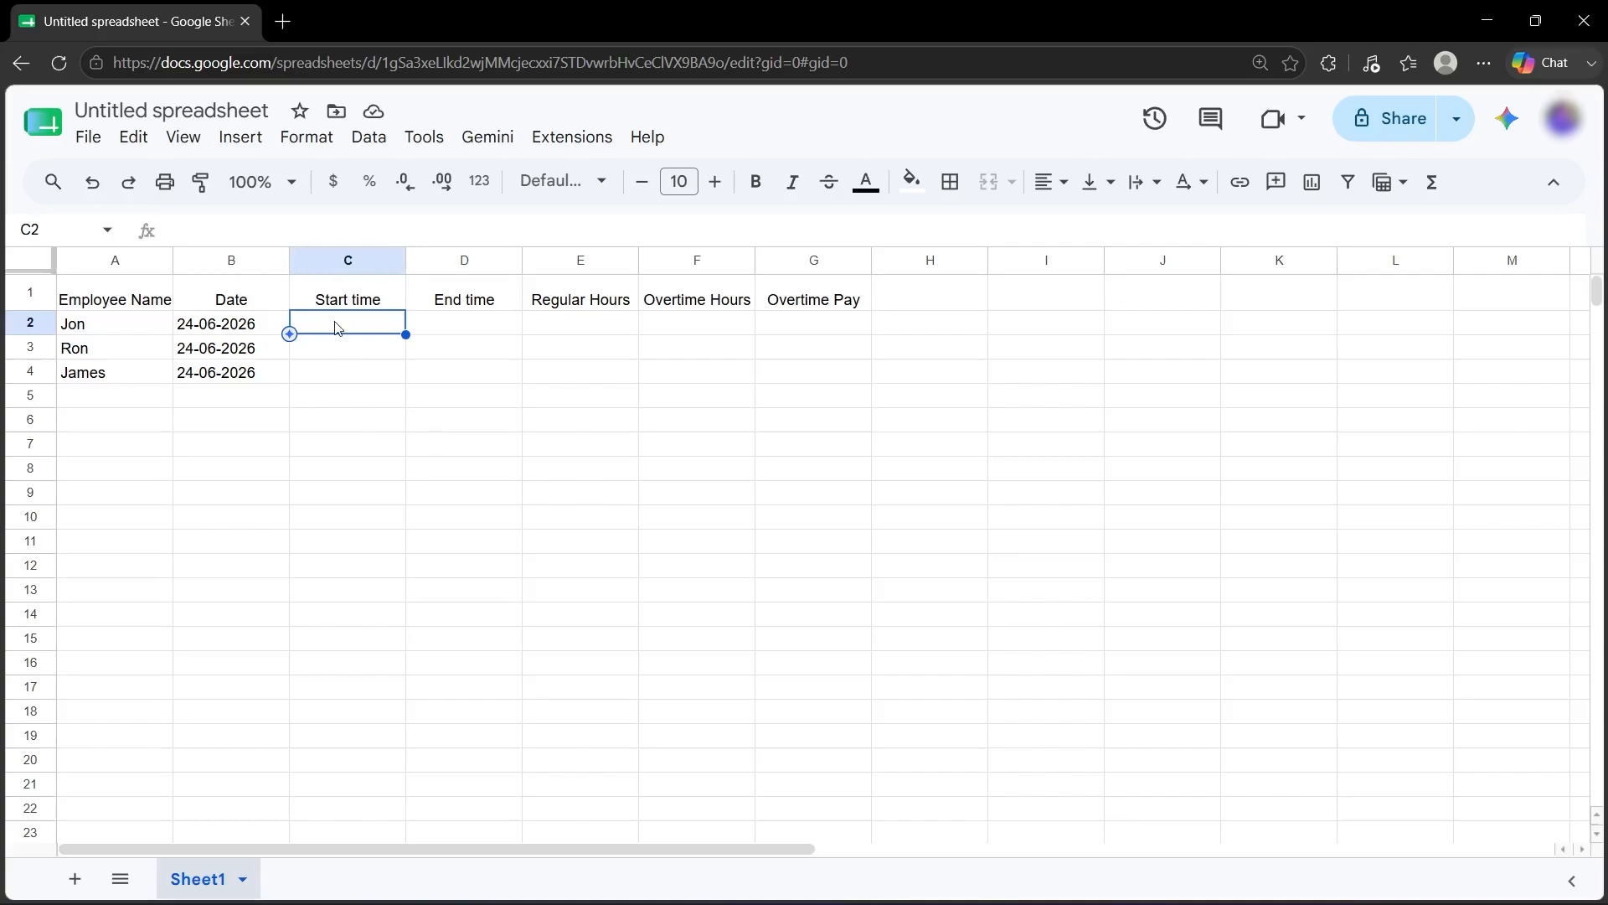
Enter 09:00 as the start time for all three employees in C2:C4.
text(09)
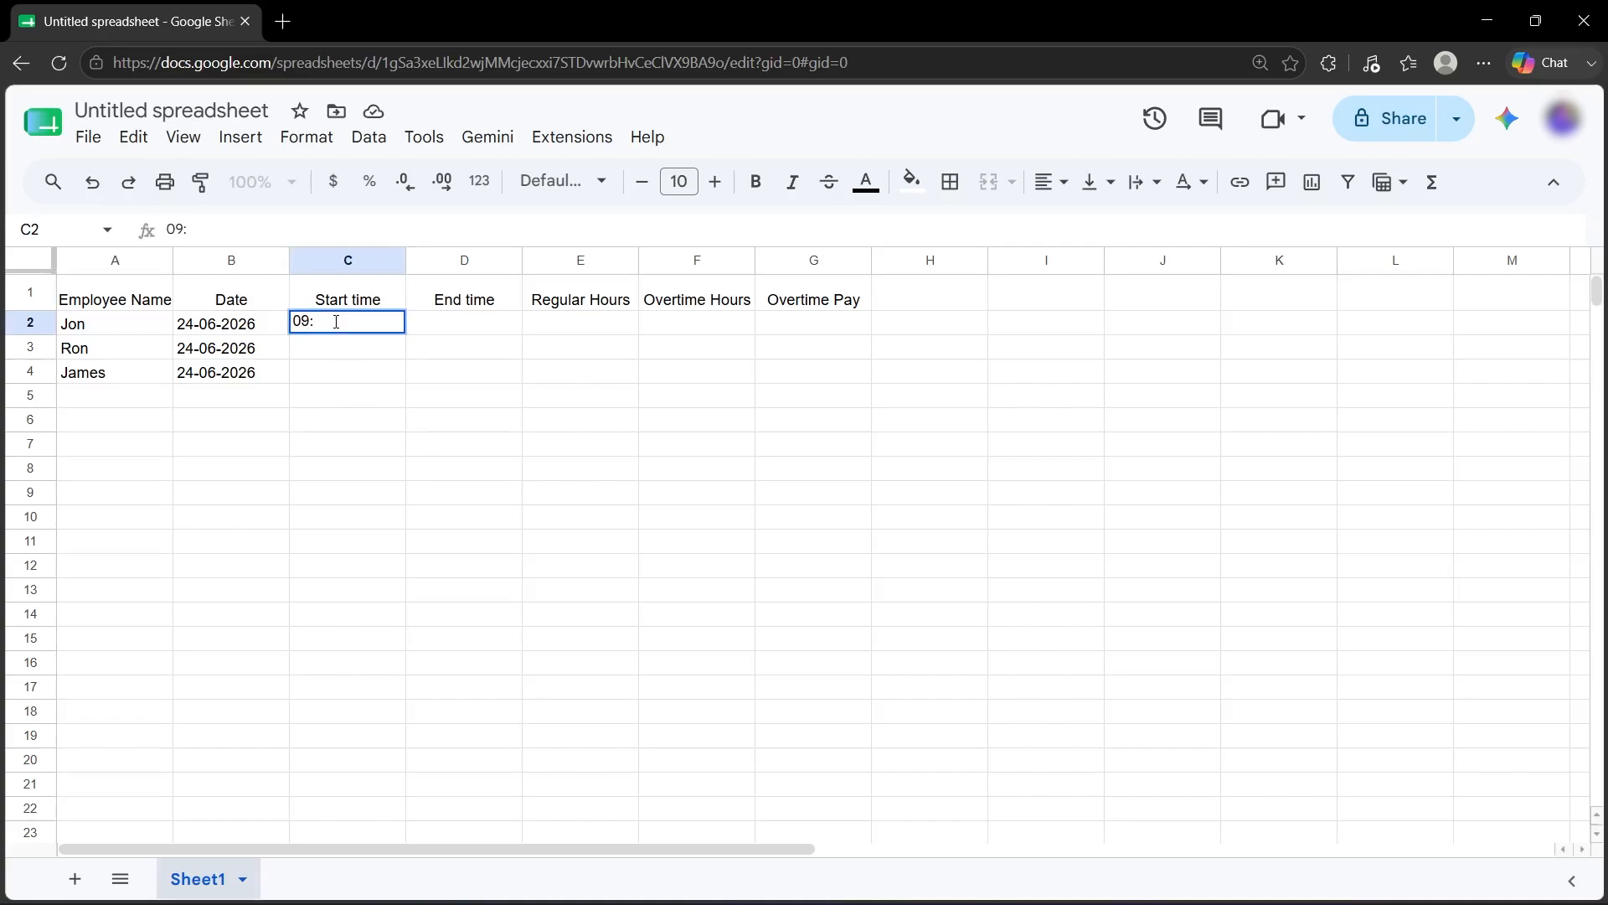
text(:00)
key(Return)
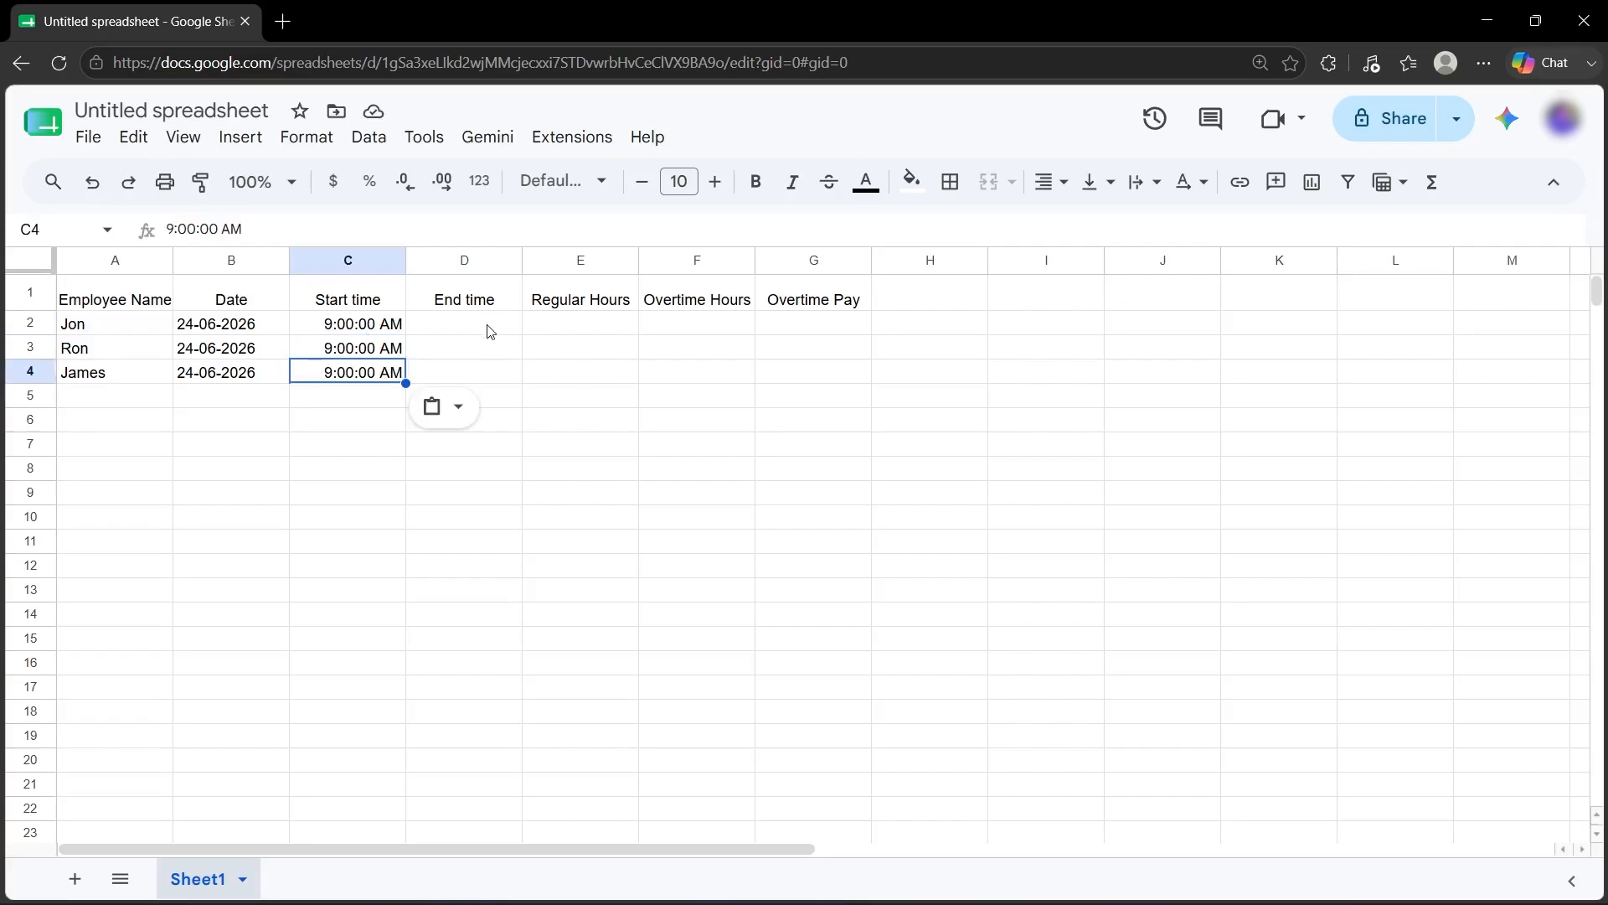
Enter 19:00 as the first employee's end time in D2.
double_click(488, 325)
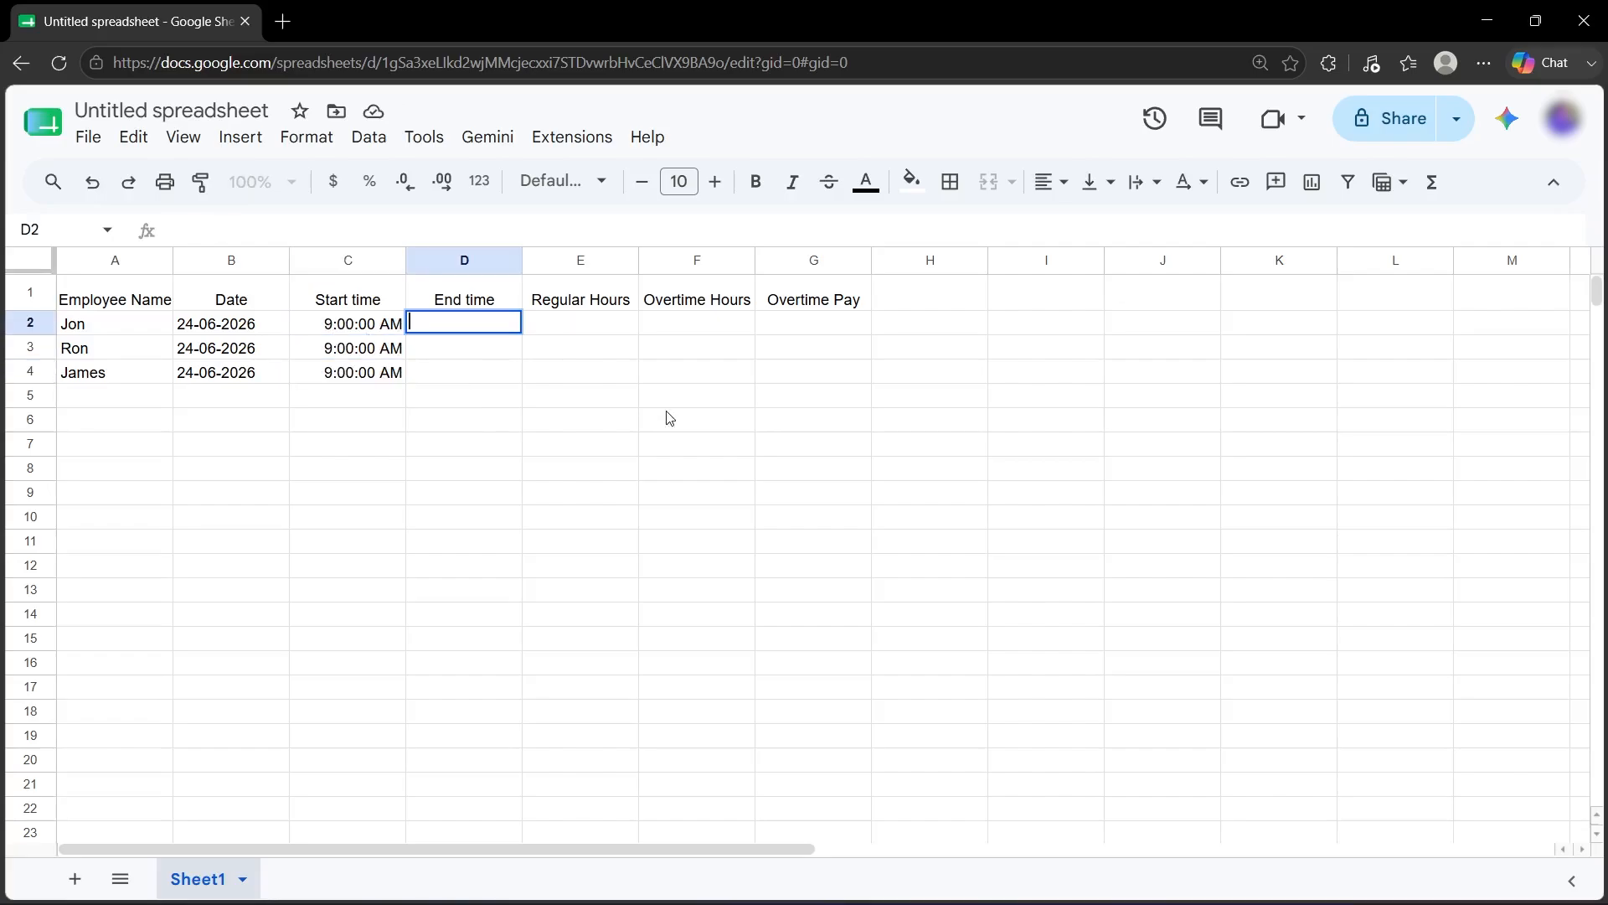
text(07)
key(BackSpace)
key(BackSpace)
text(19)
text(:00)
key(Return)
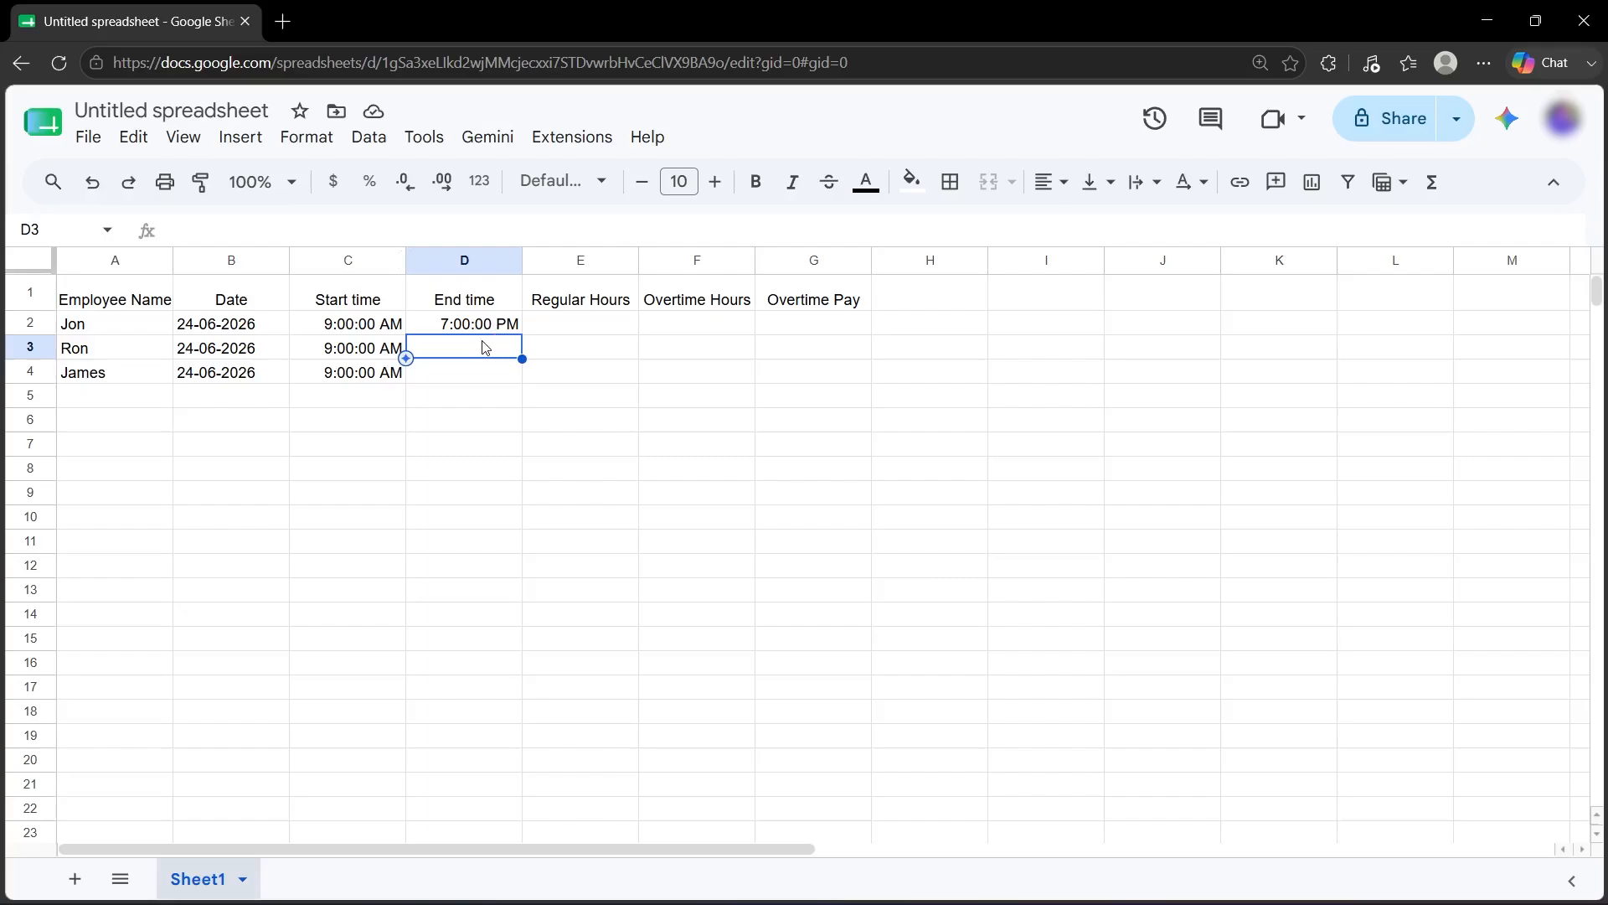
Enter the end times 19:49 in D3 and 20:13 in D4 for the other two employees.
text(19)
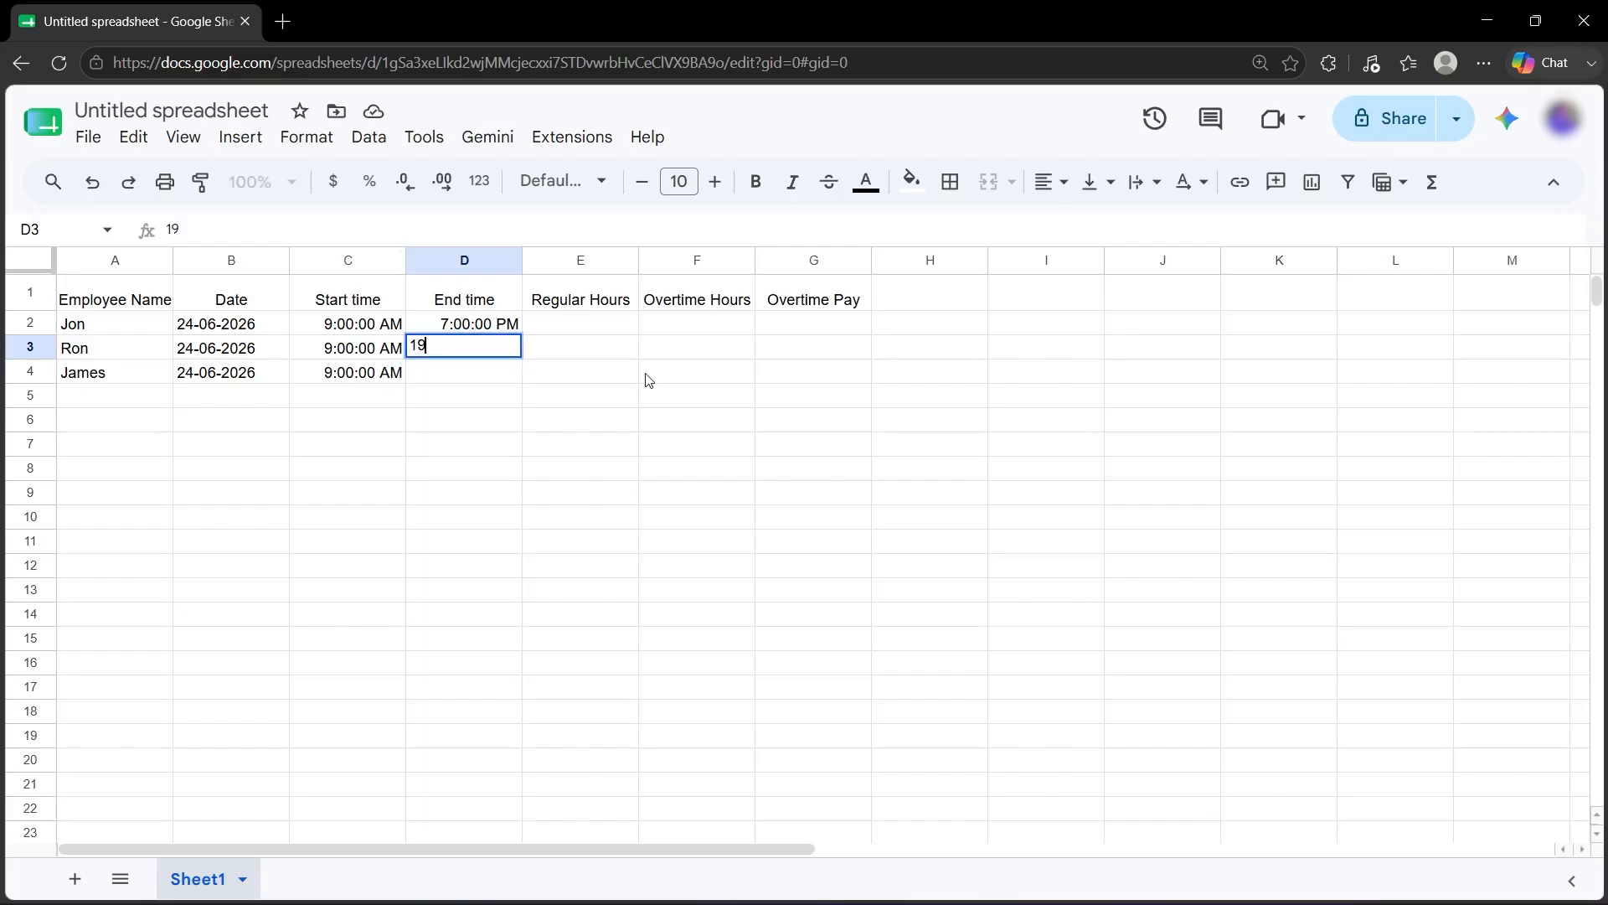
text(:49)
key(Return)
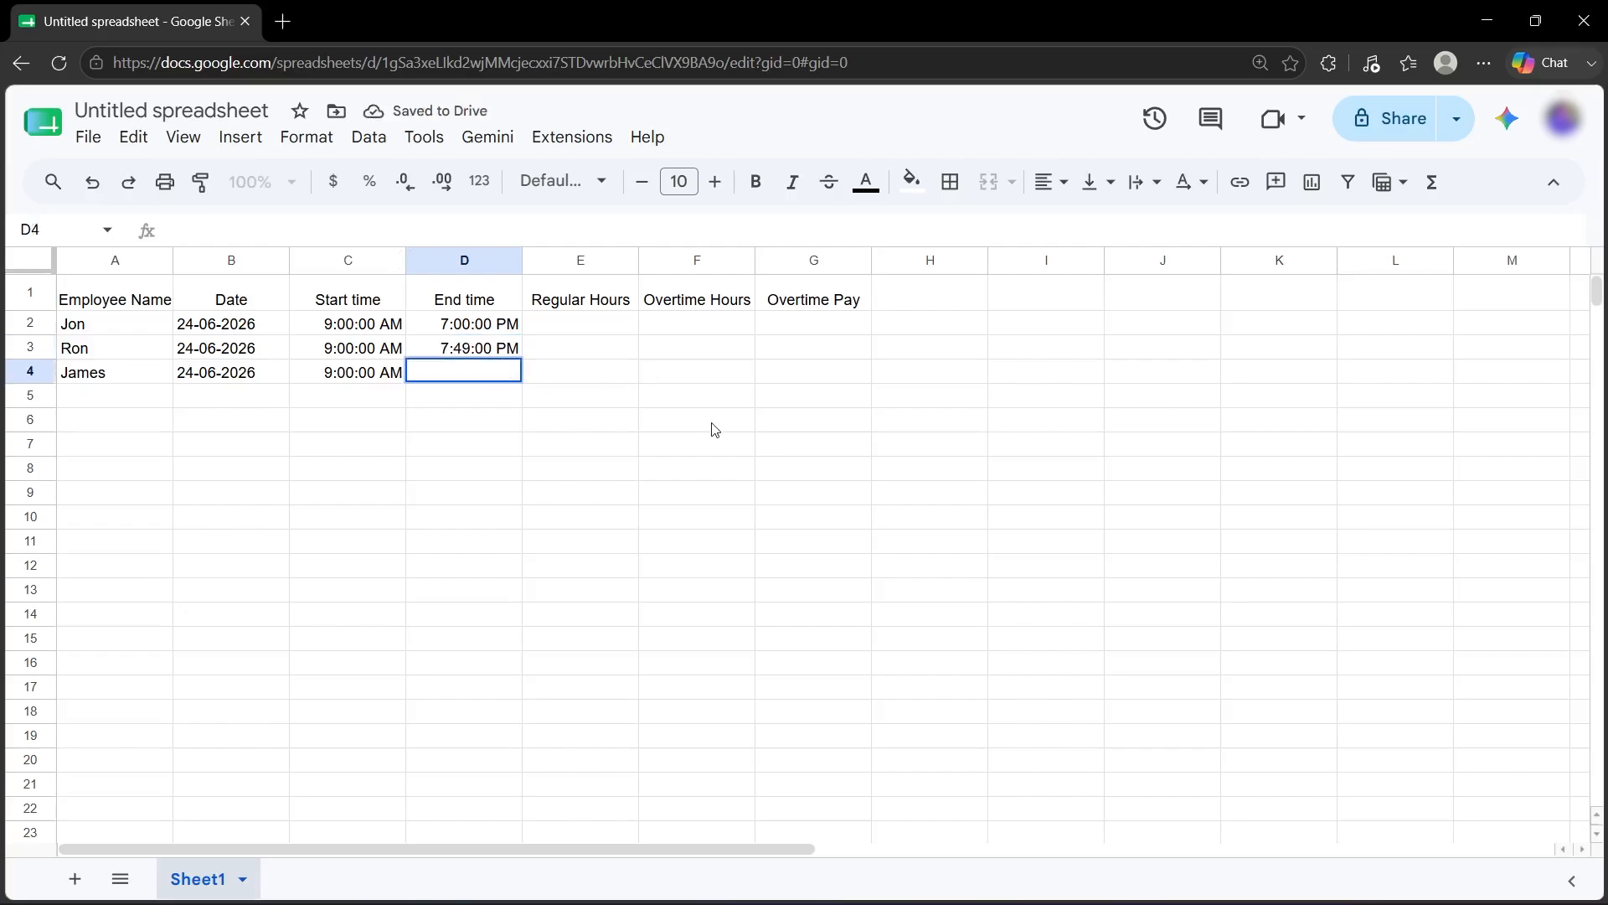
text(20)
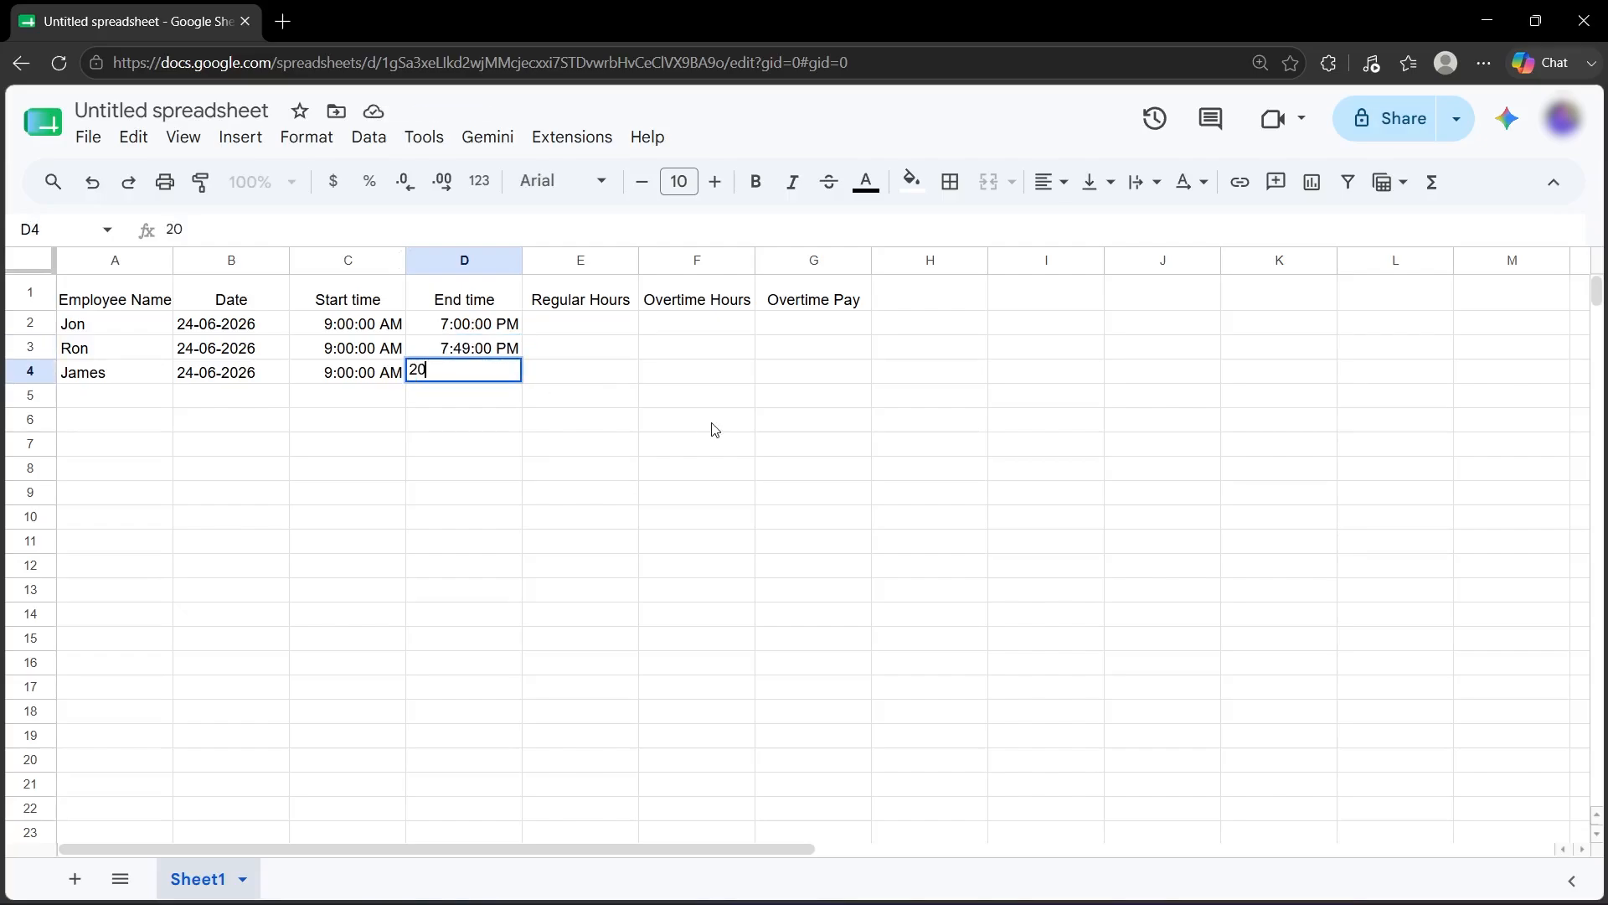
text(:13)
key(Return)
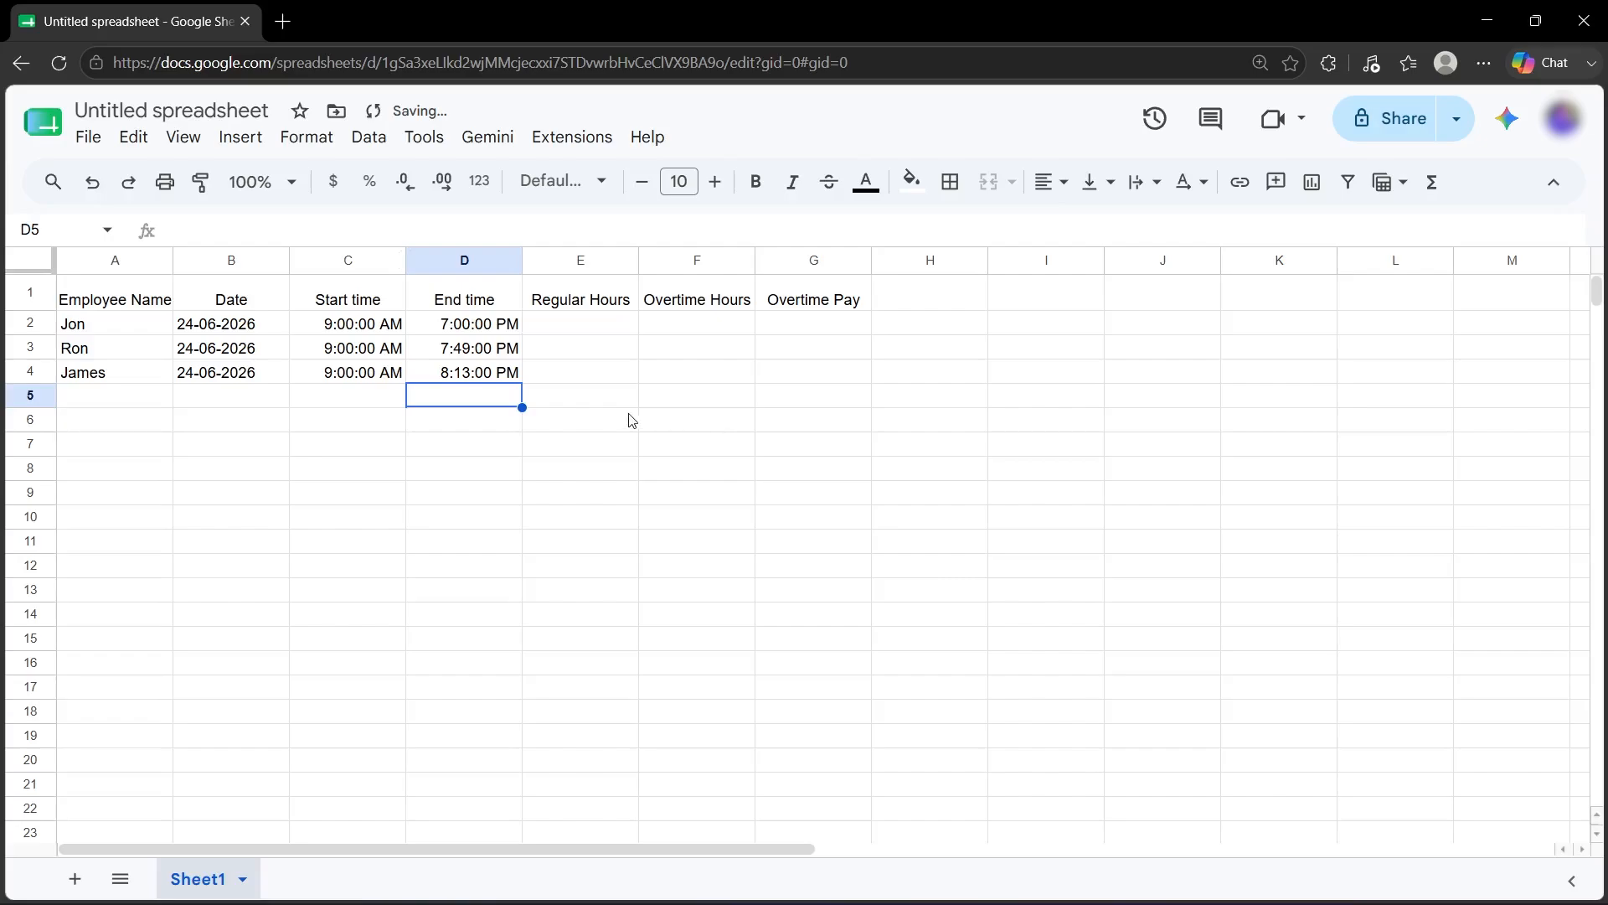
Calculate regular hours in E2 with =MIN((D2-C2)*24,8) and fill the formula down to E4.
click(599, 330)
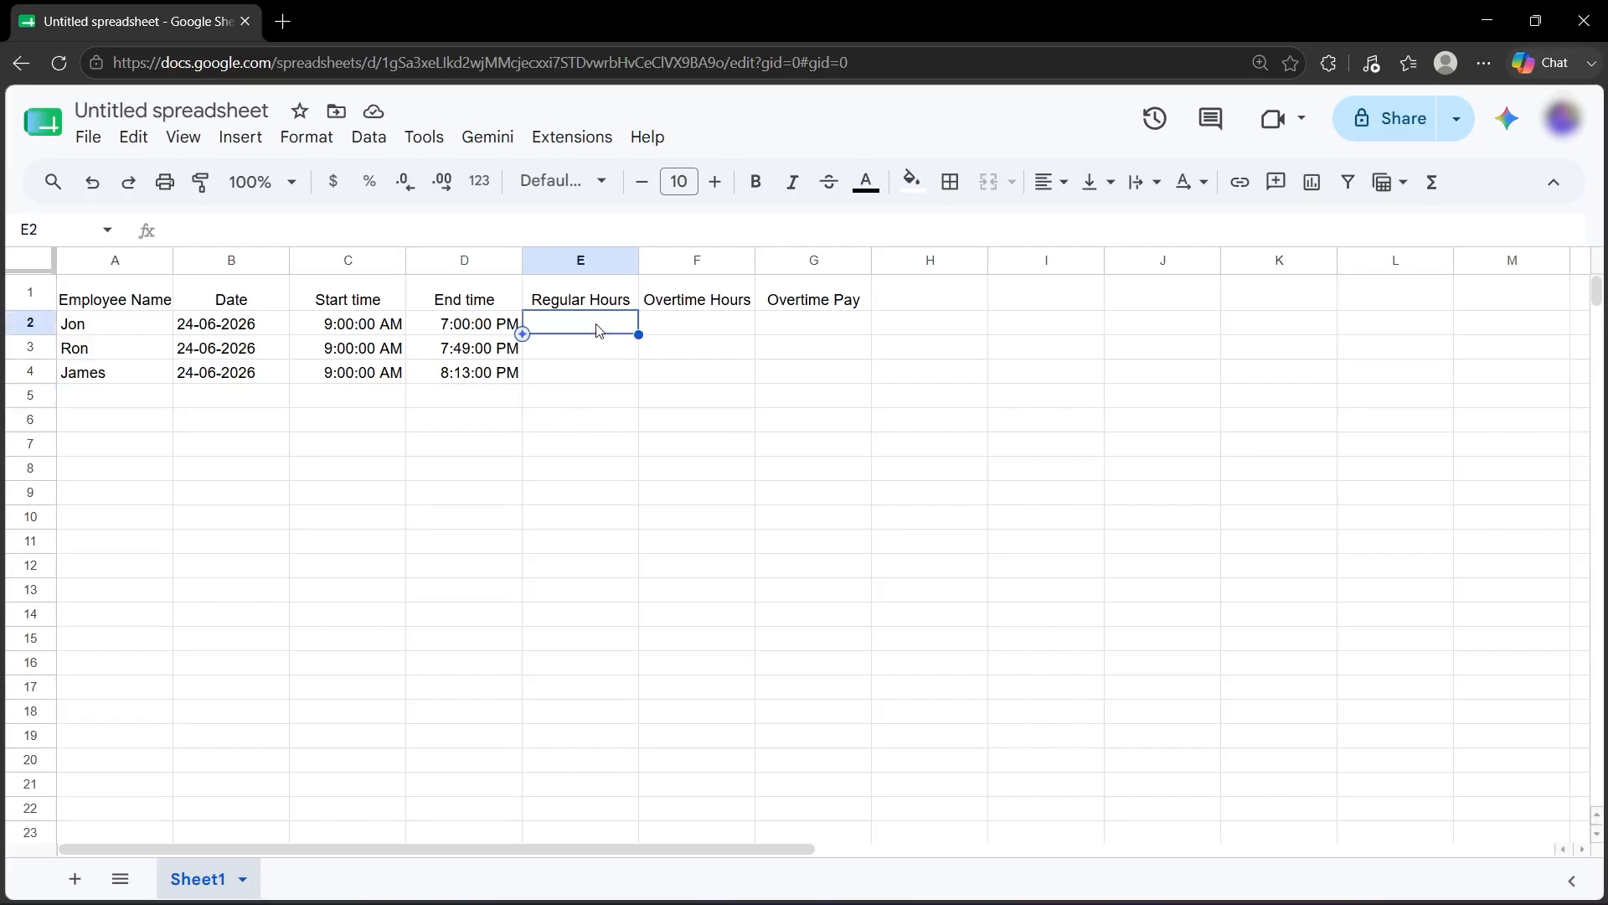
double_click(598, 324)
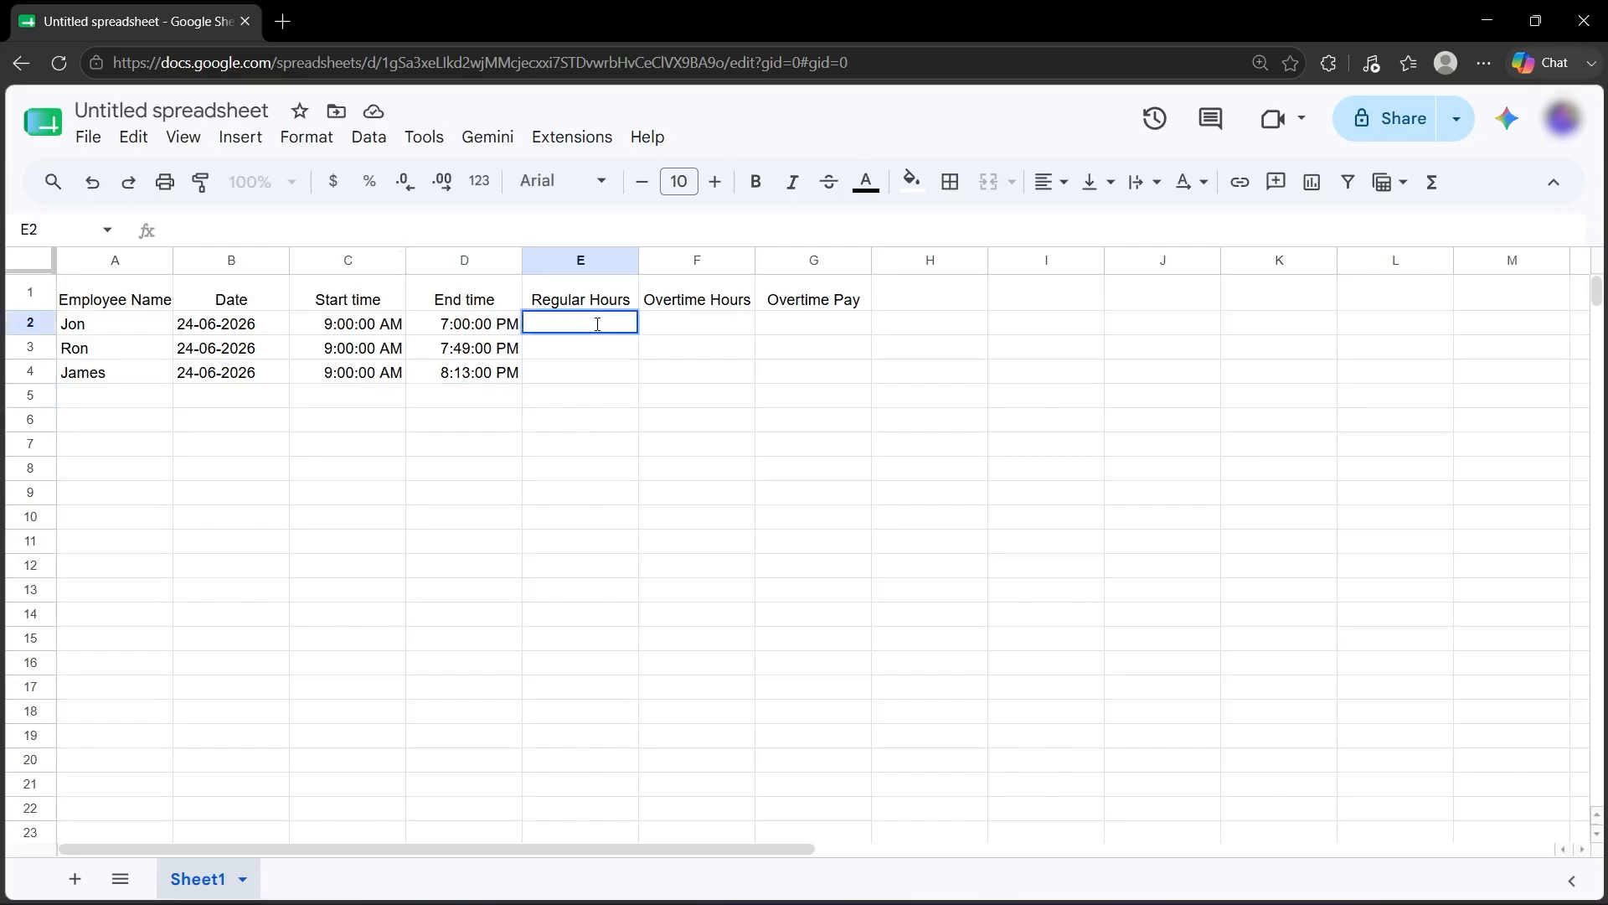
text(=)
key(Caps_Lock)
text(MIN(()
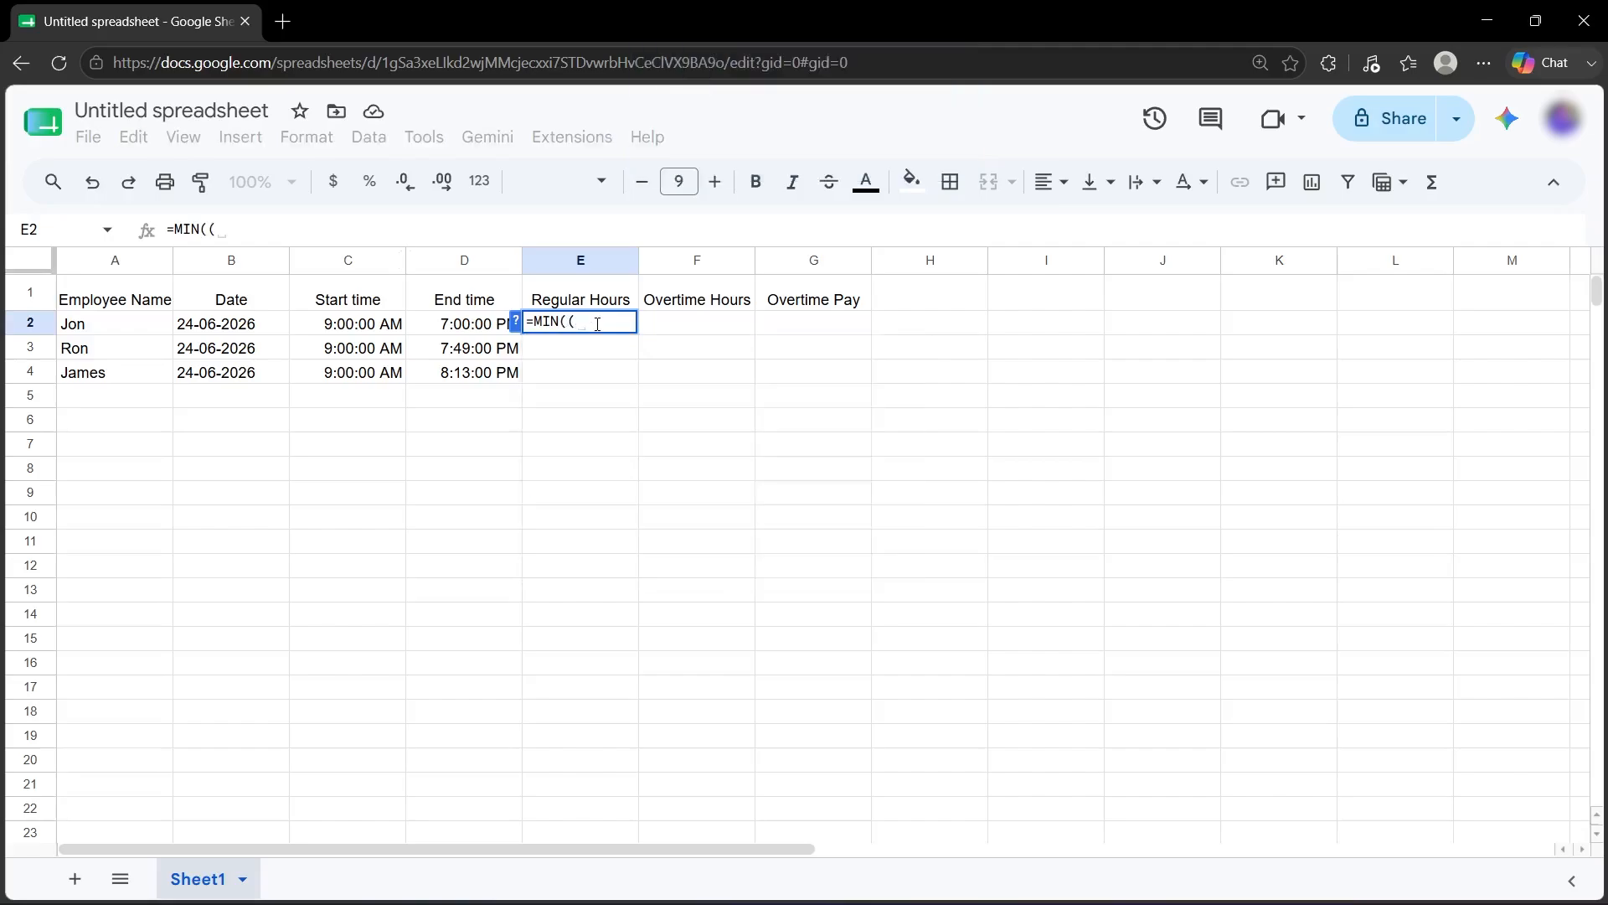
text(D2)
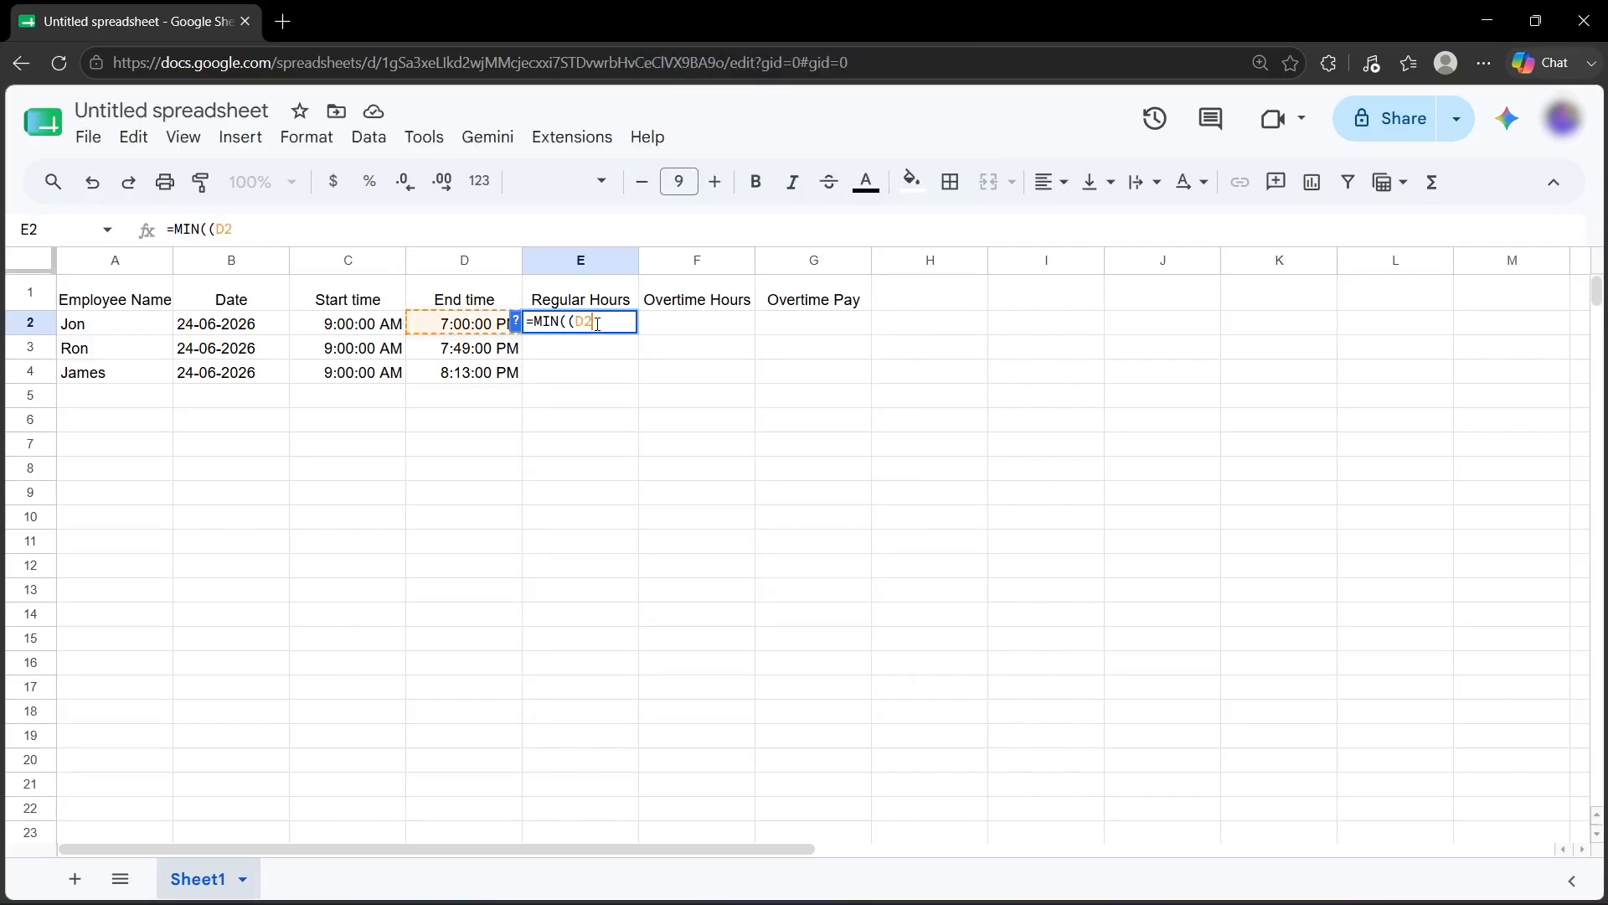
text(-C2)
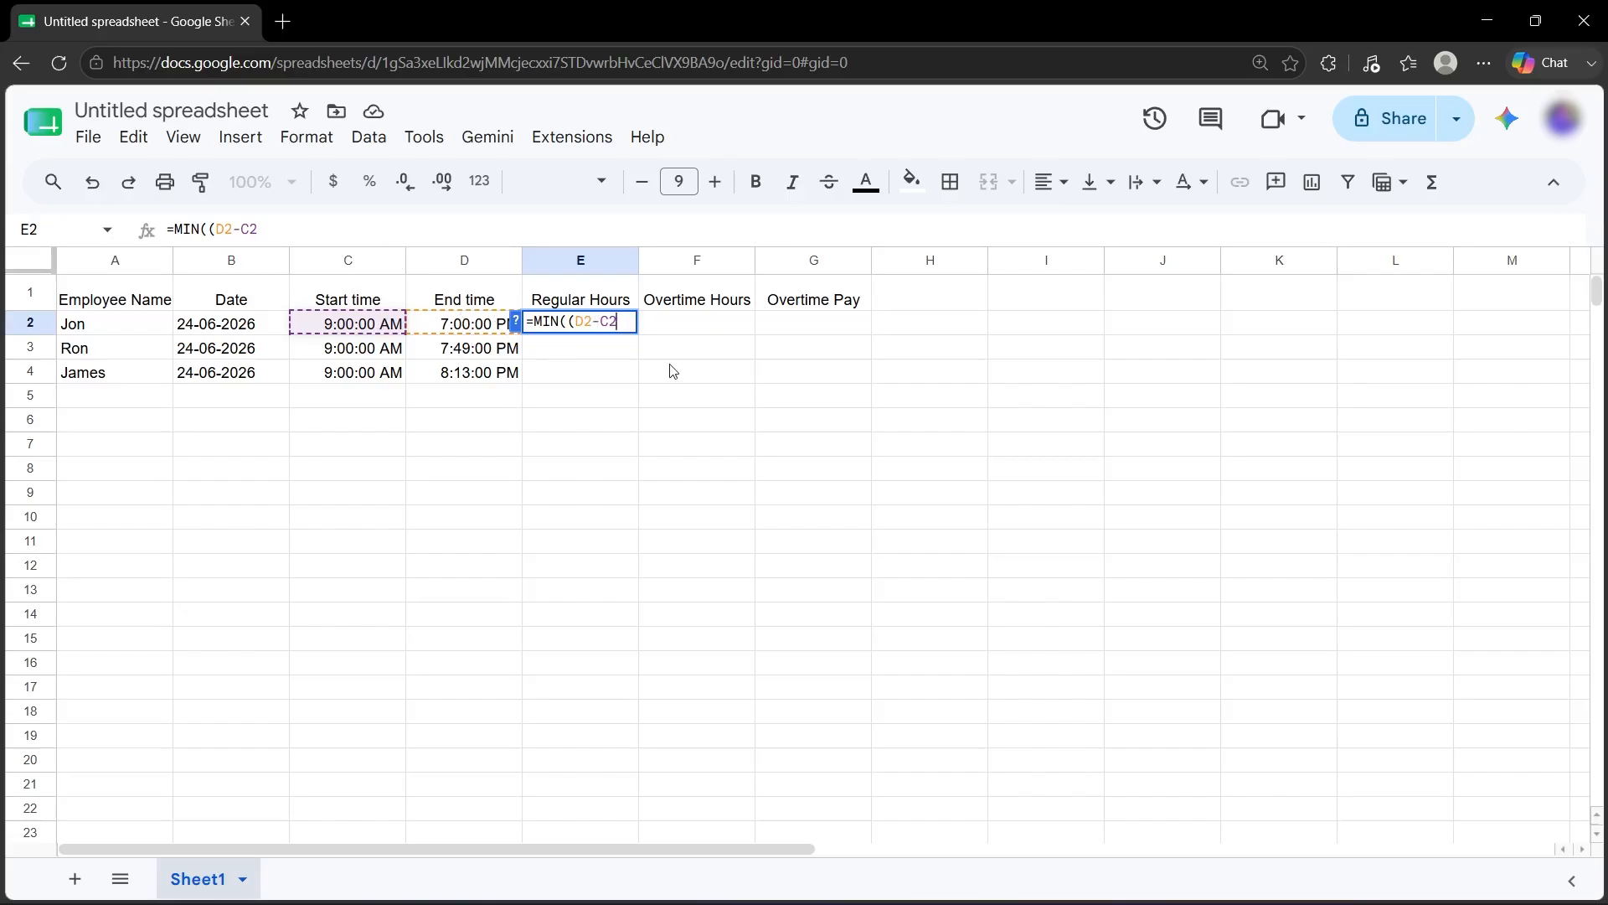
text())
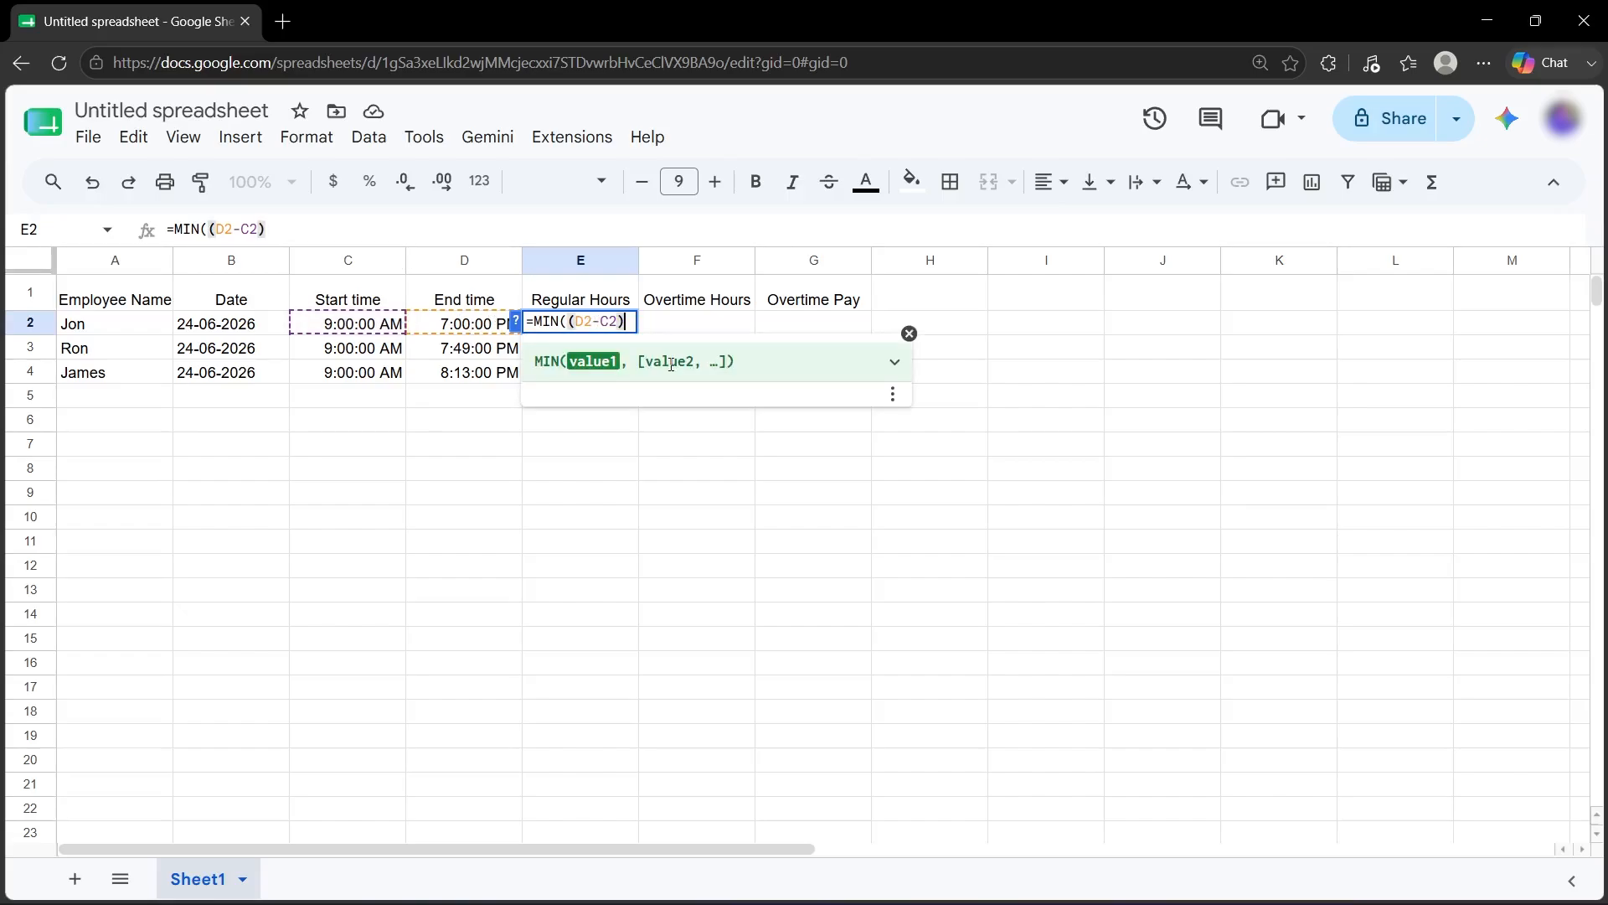
text(*24,8)
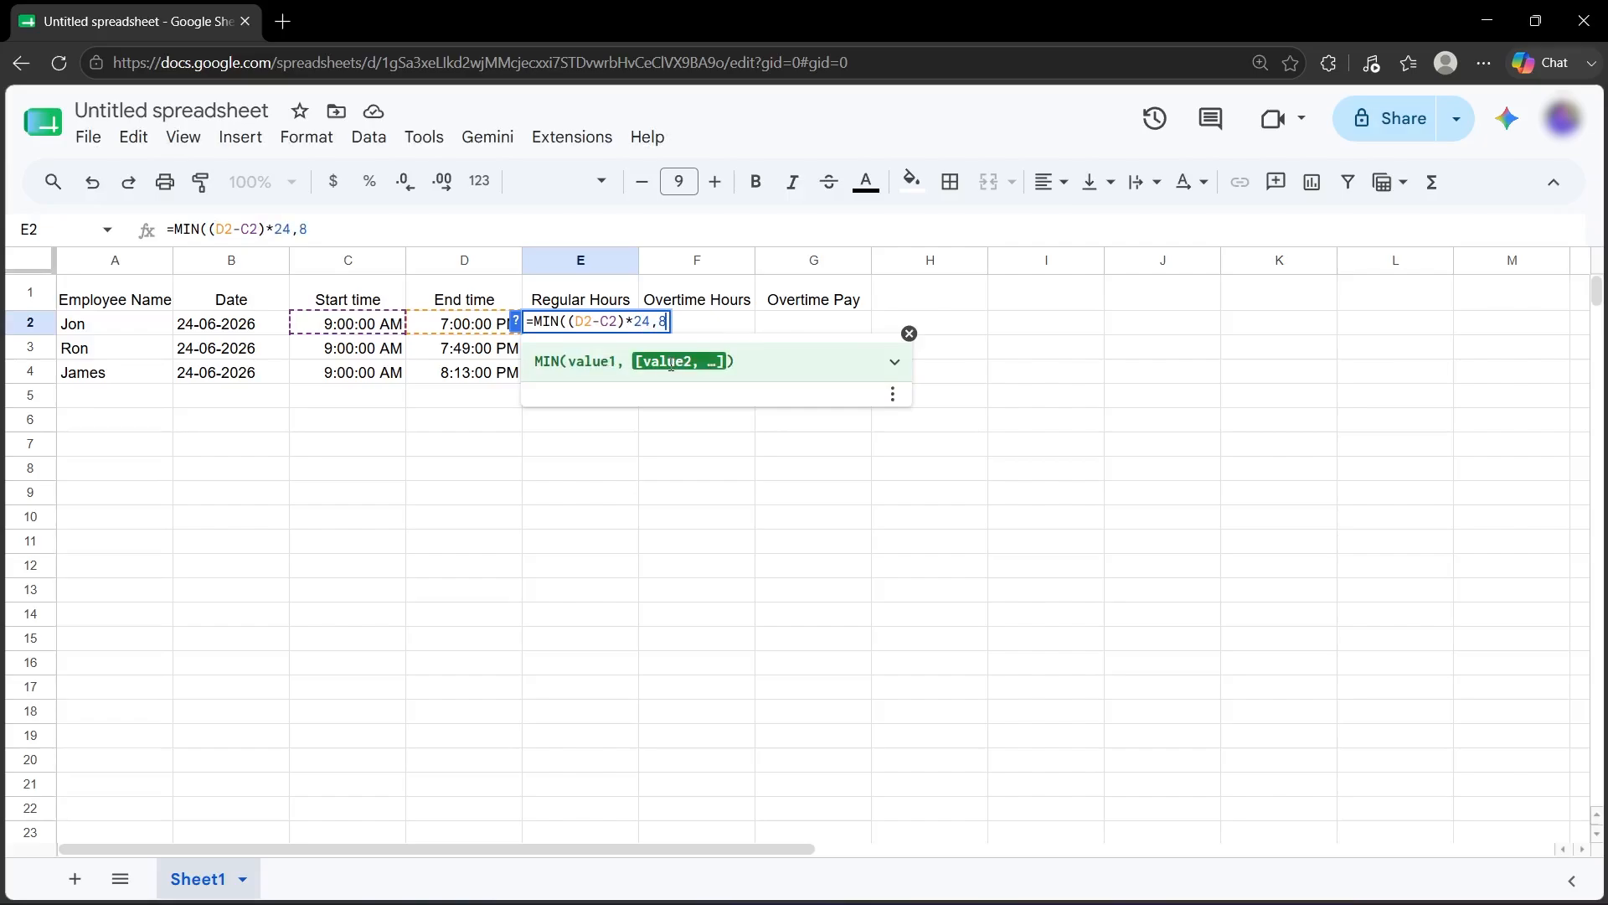
text())
key(Return)
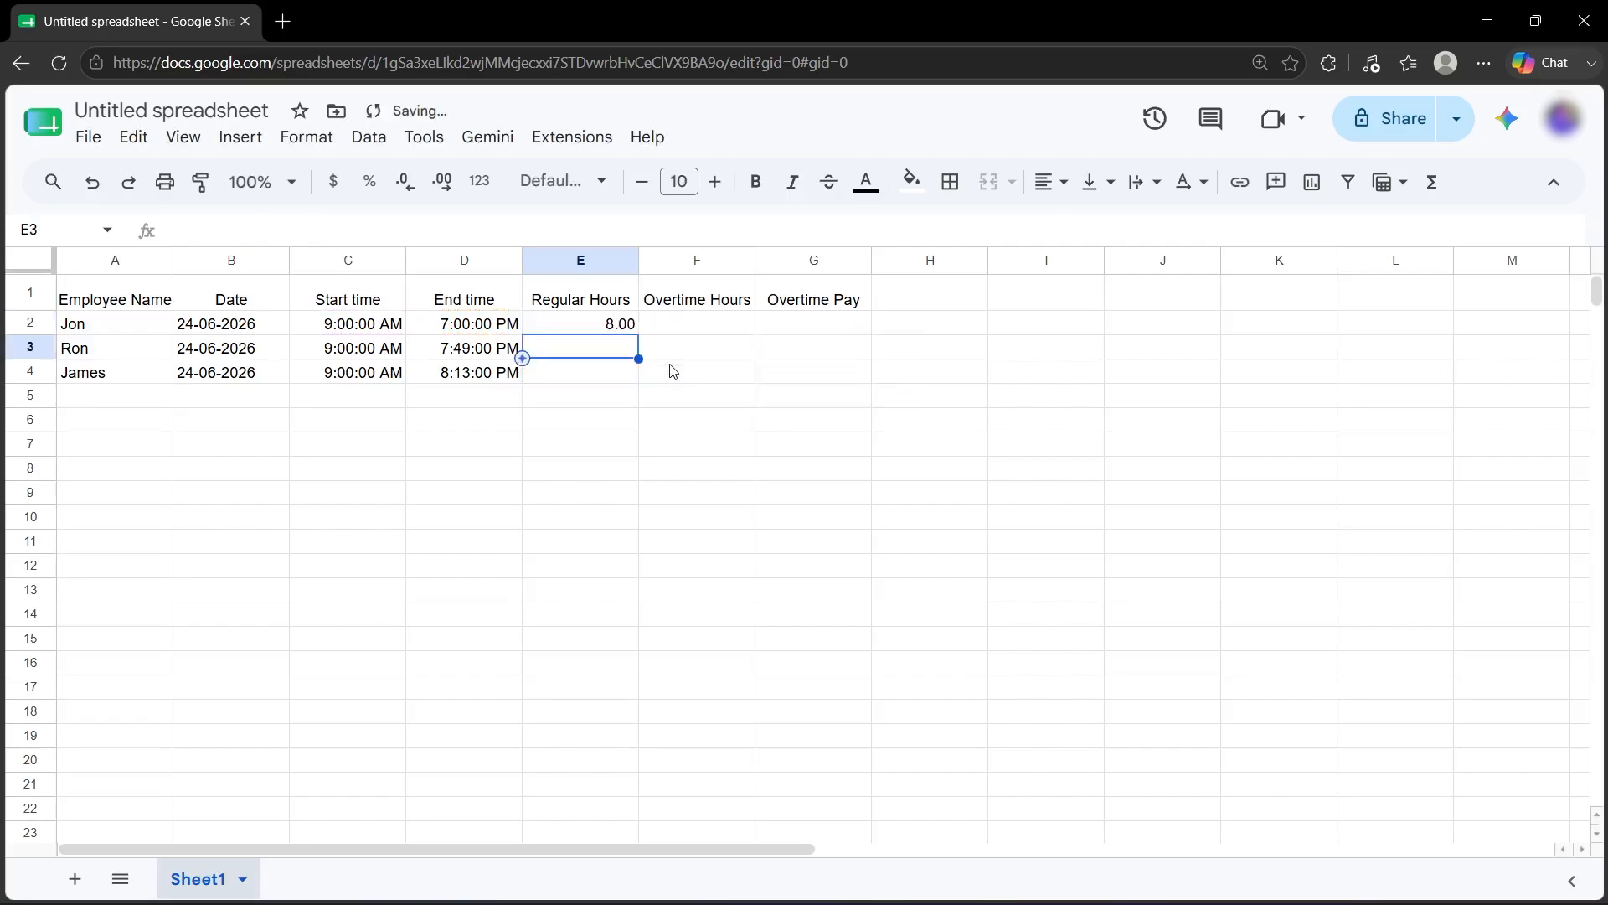
key(ctrl+Return)
click(703, 441)
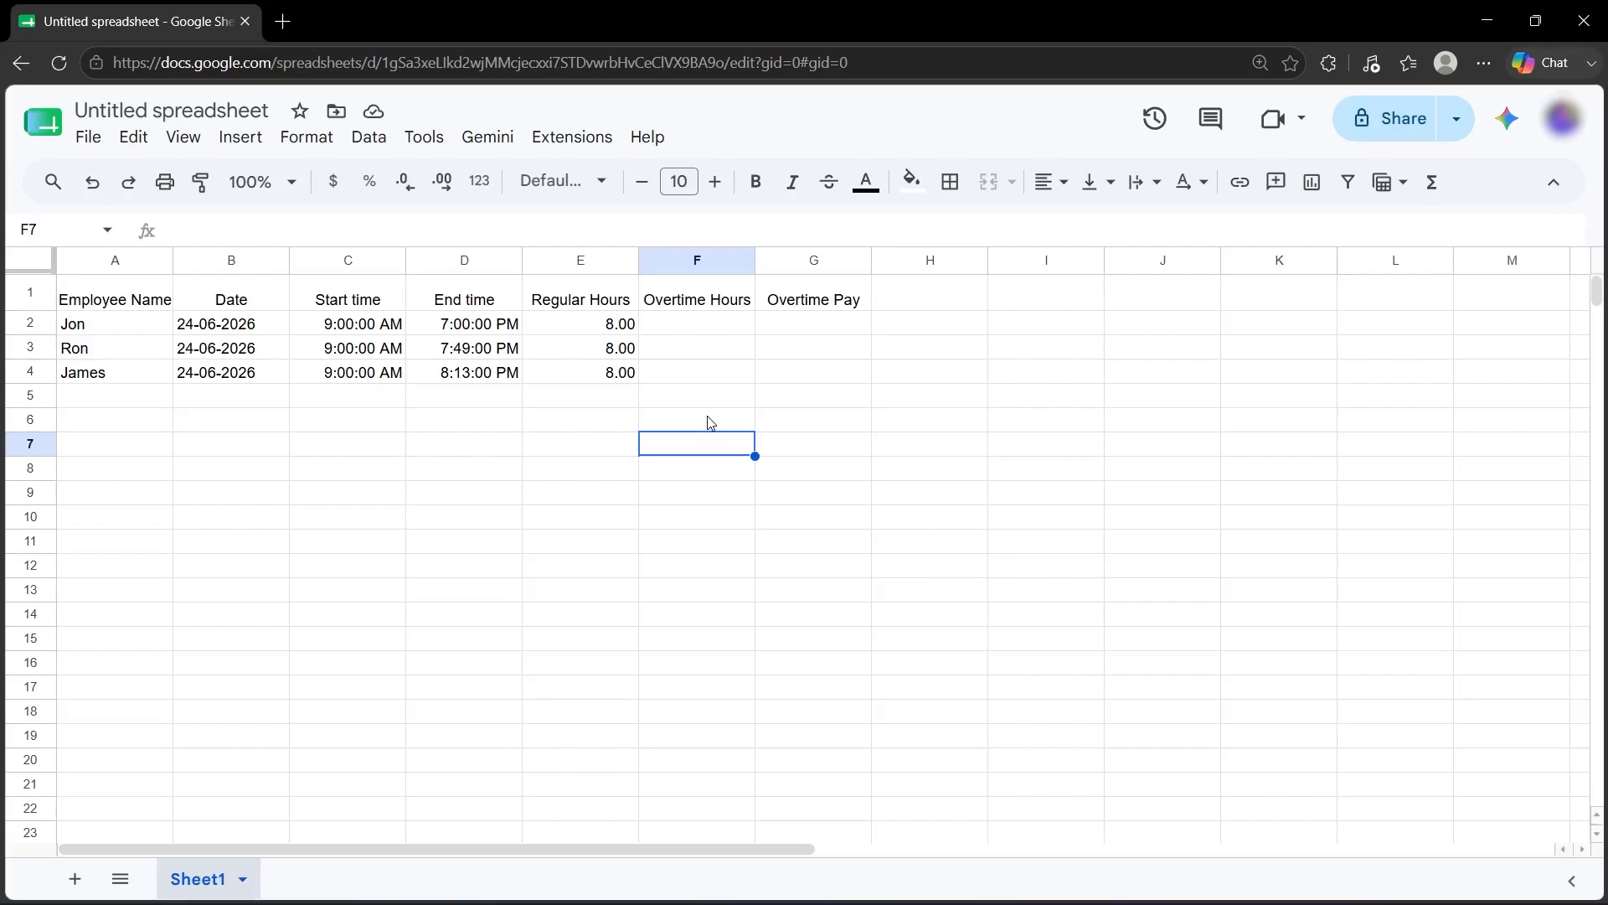
Calculate the first employee's overtime hours in F2 with =MAX(((D2-C2)*24)-8,0).
click(718, 322)
text(=)
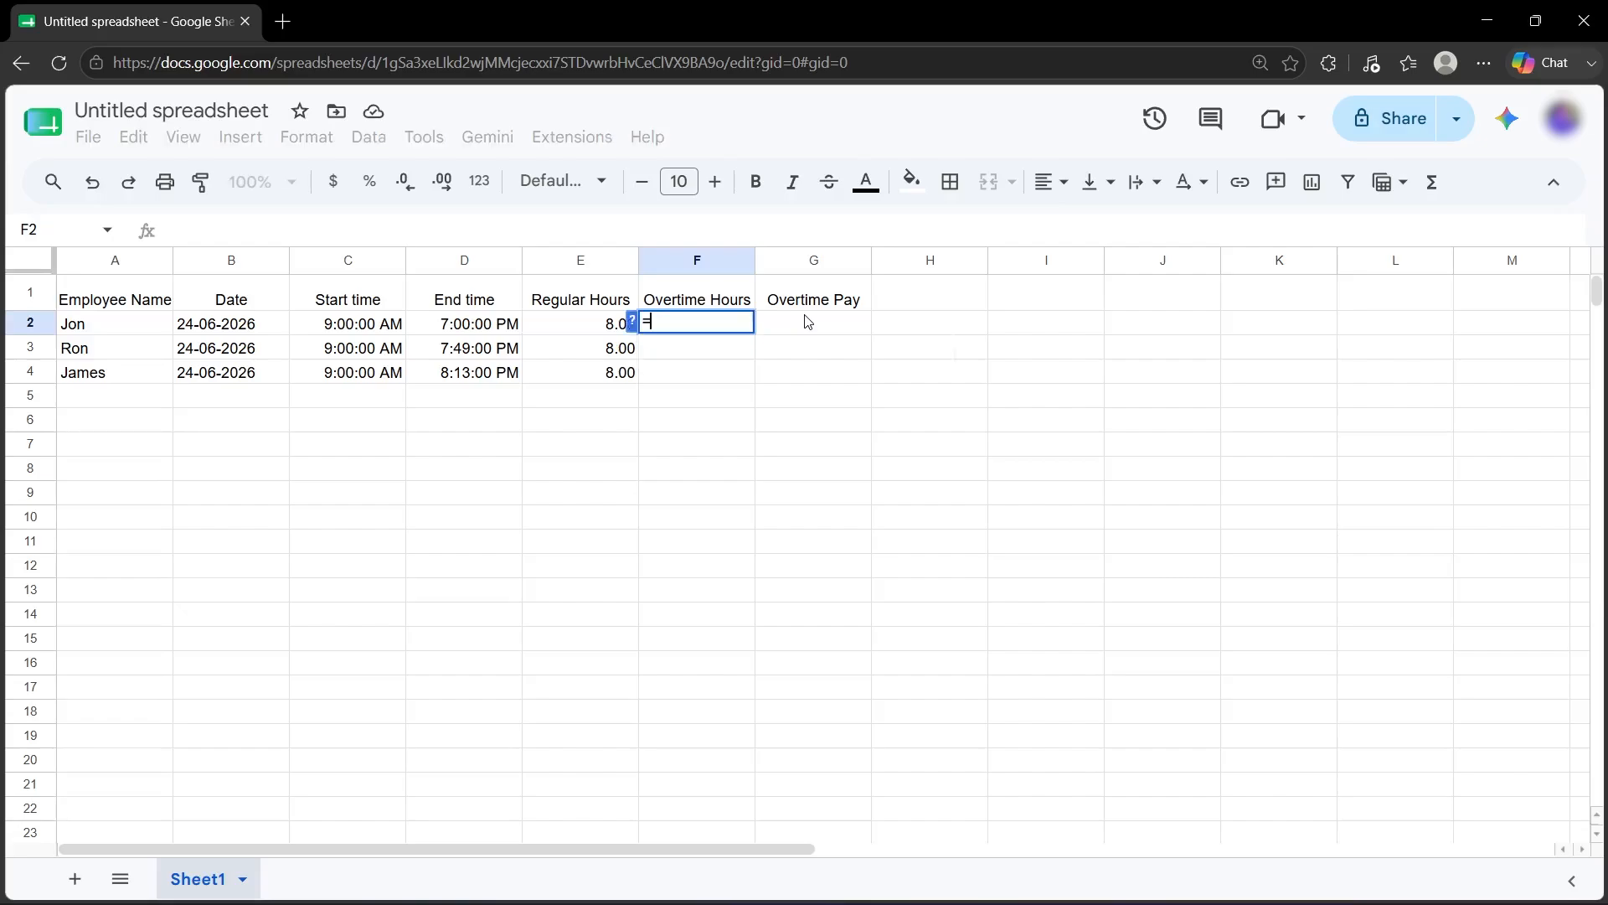
text(MAX)
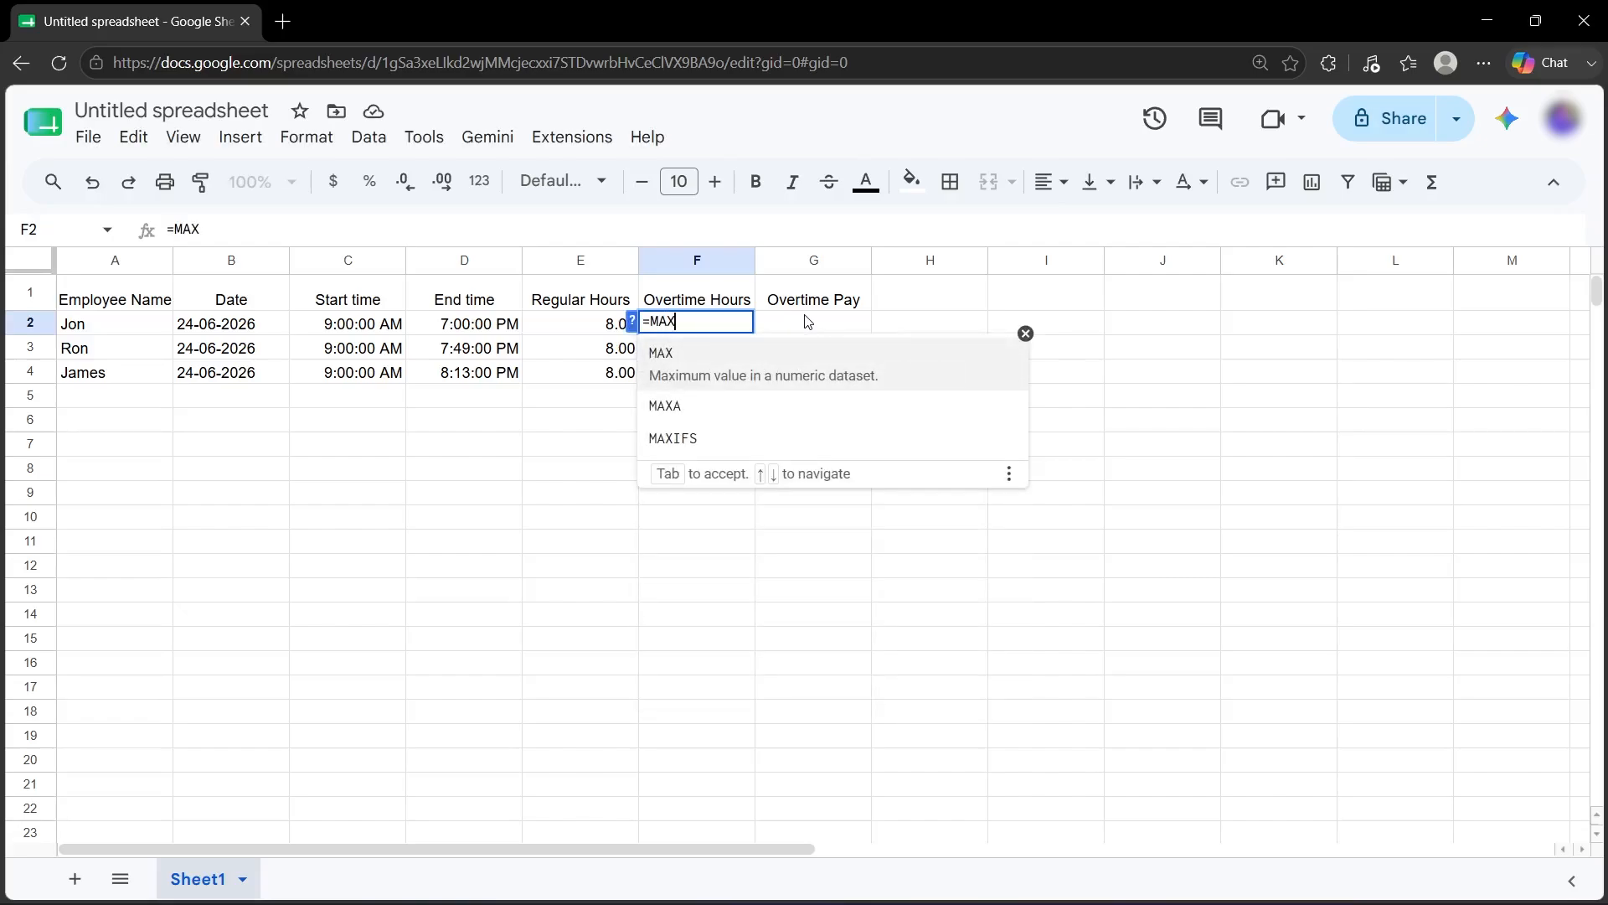
text(((()
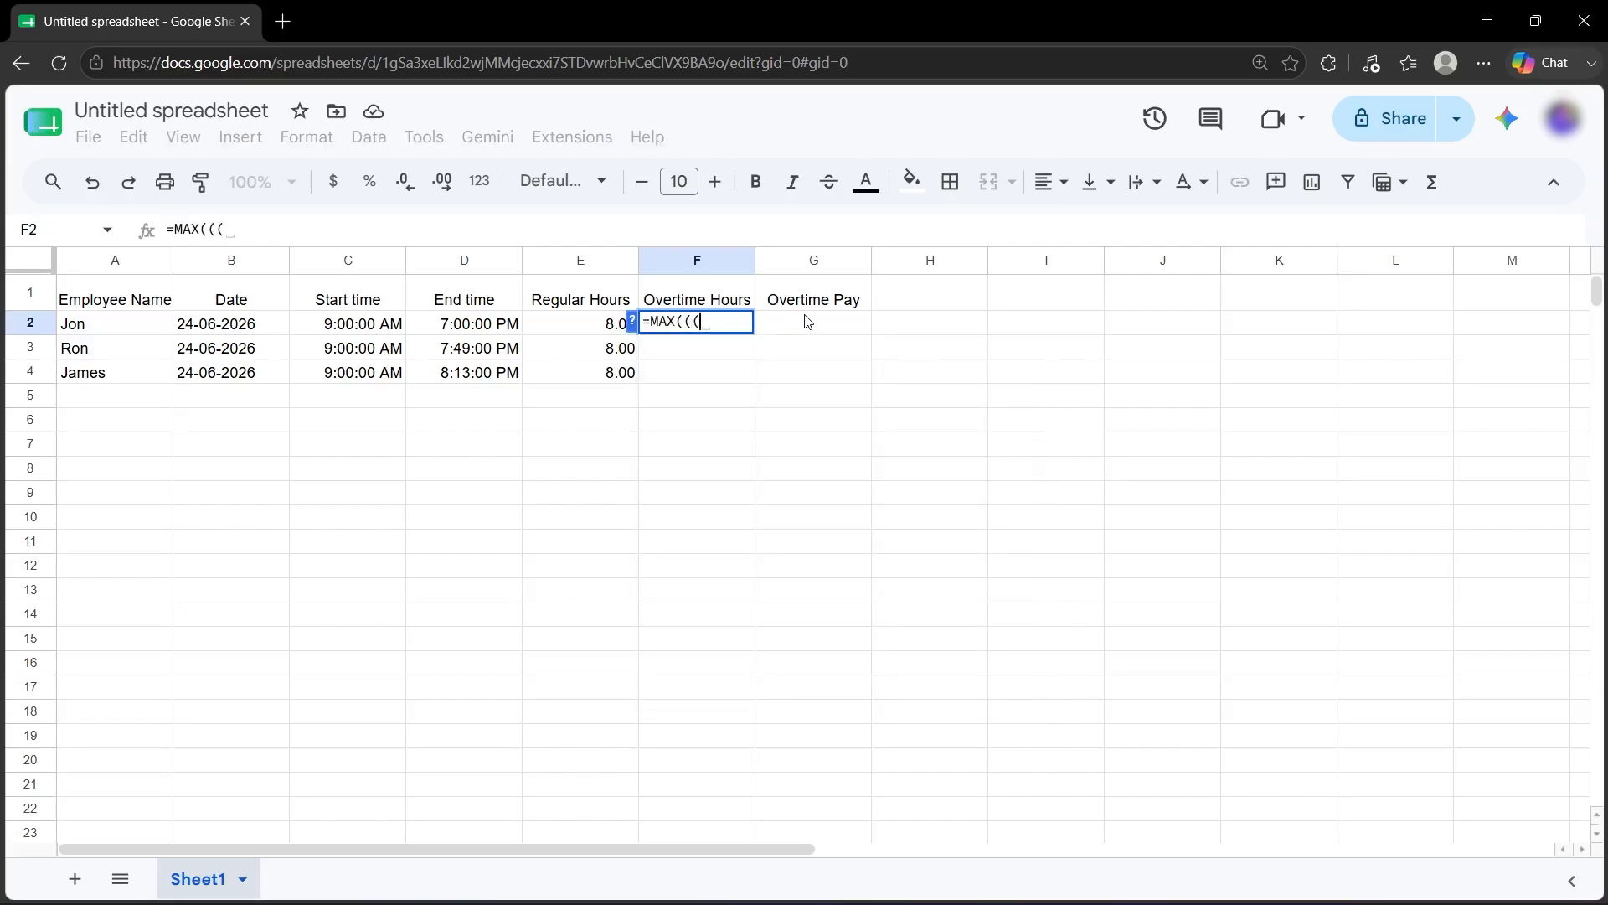
text(D2-C)
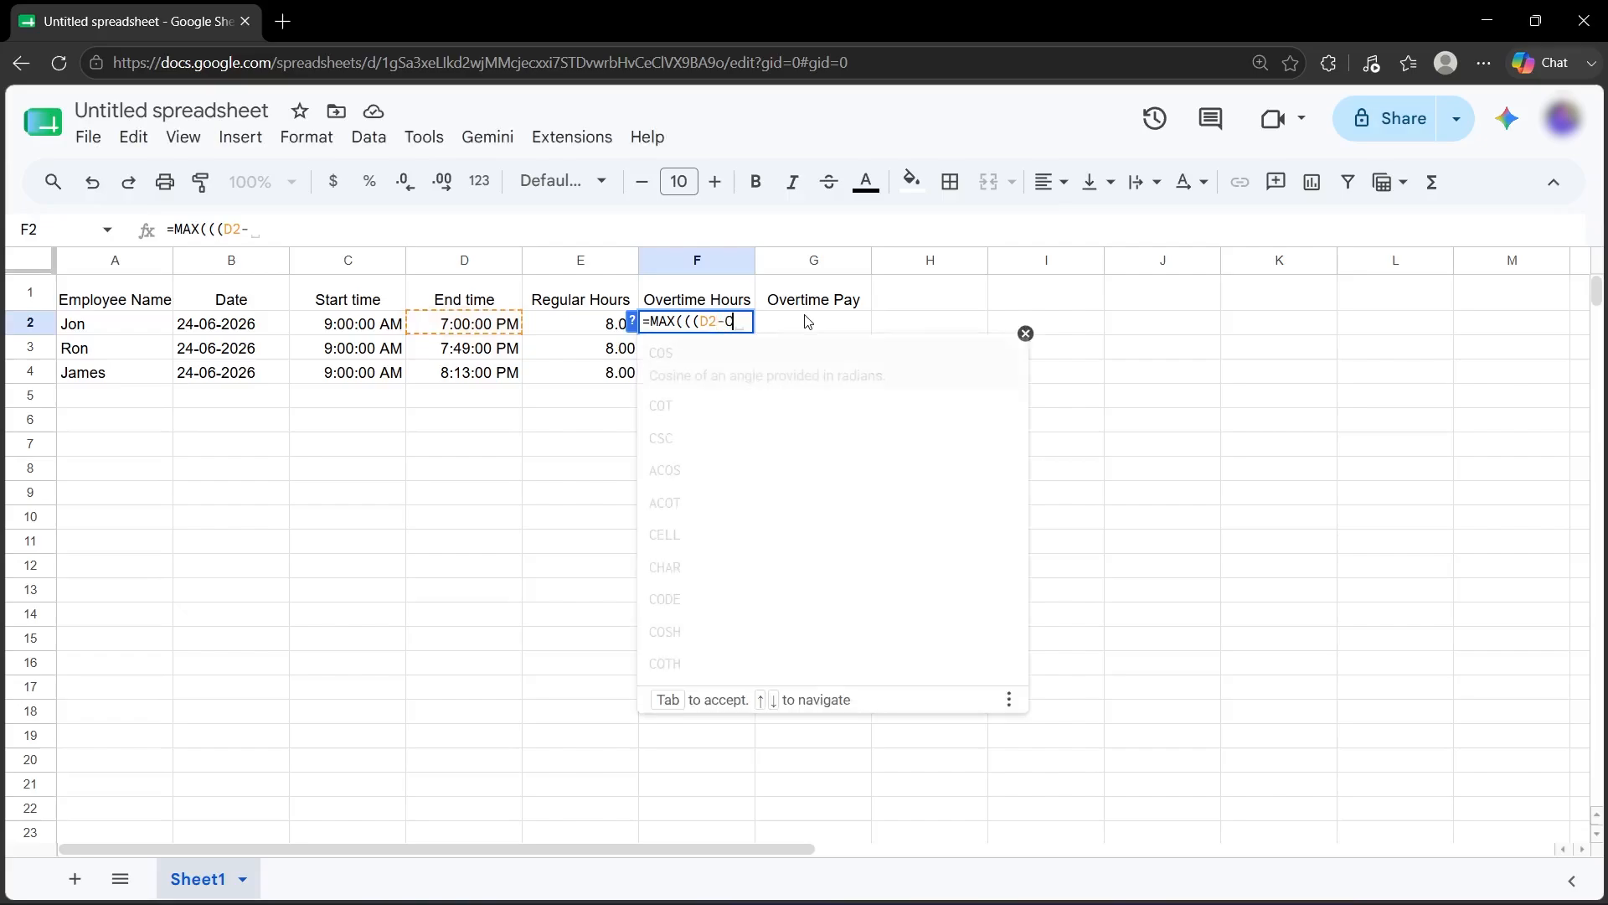
text(2))
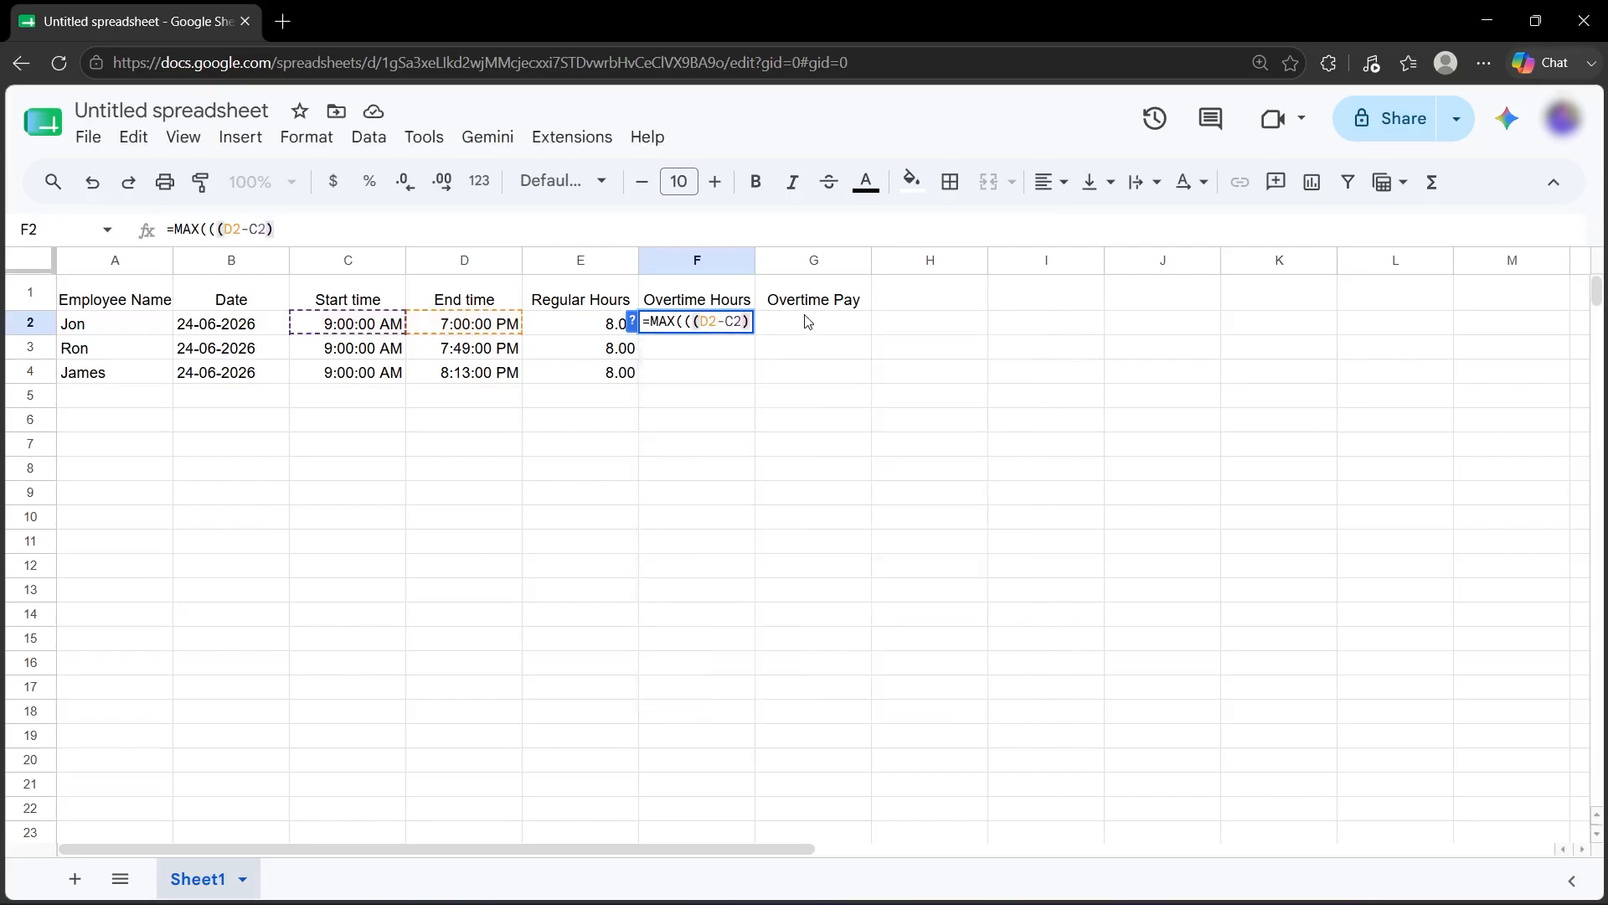
text(*)
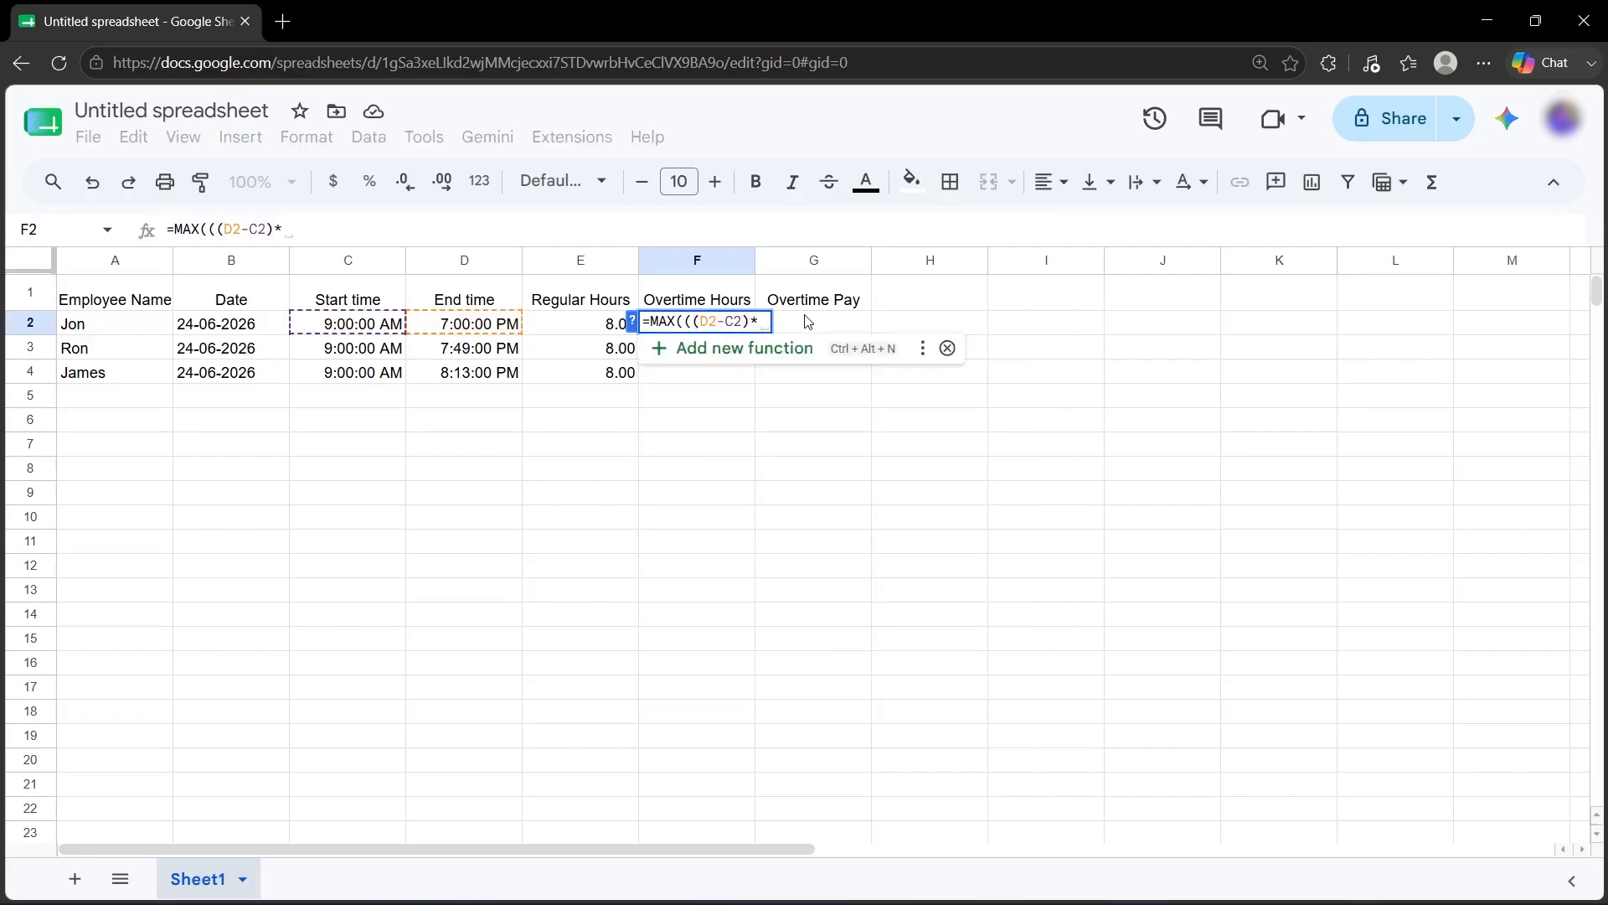
text(24))
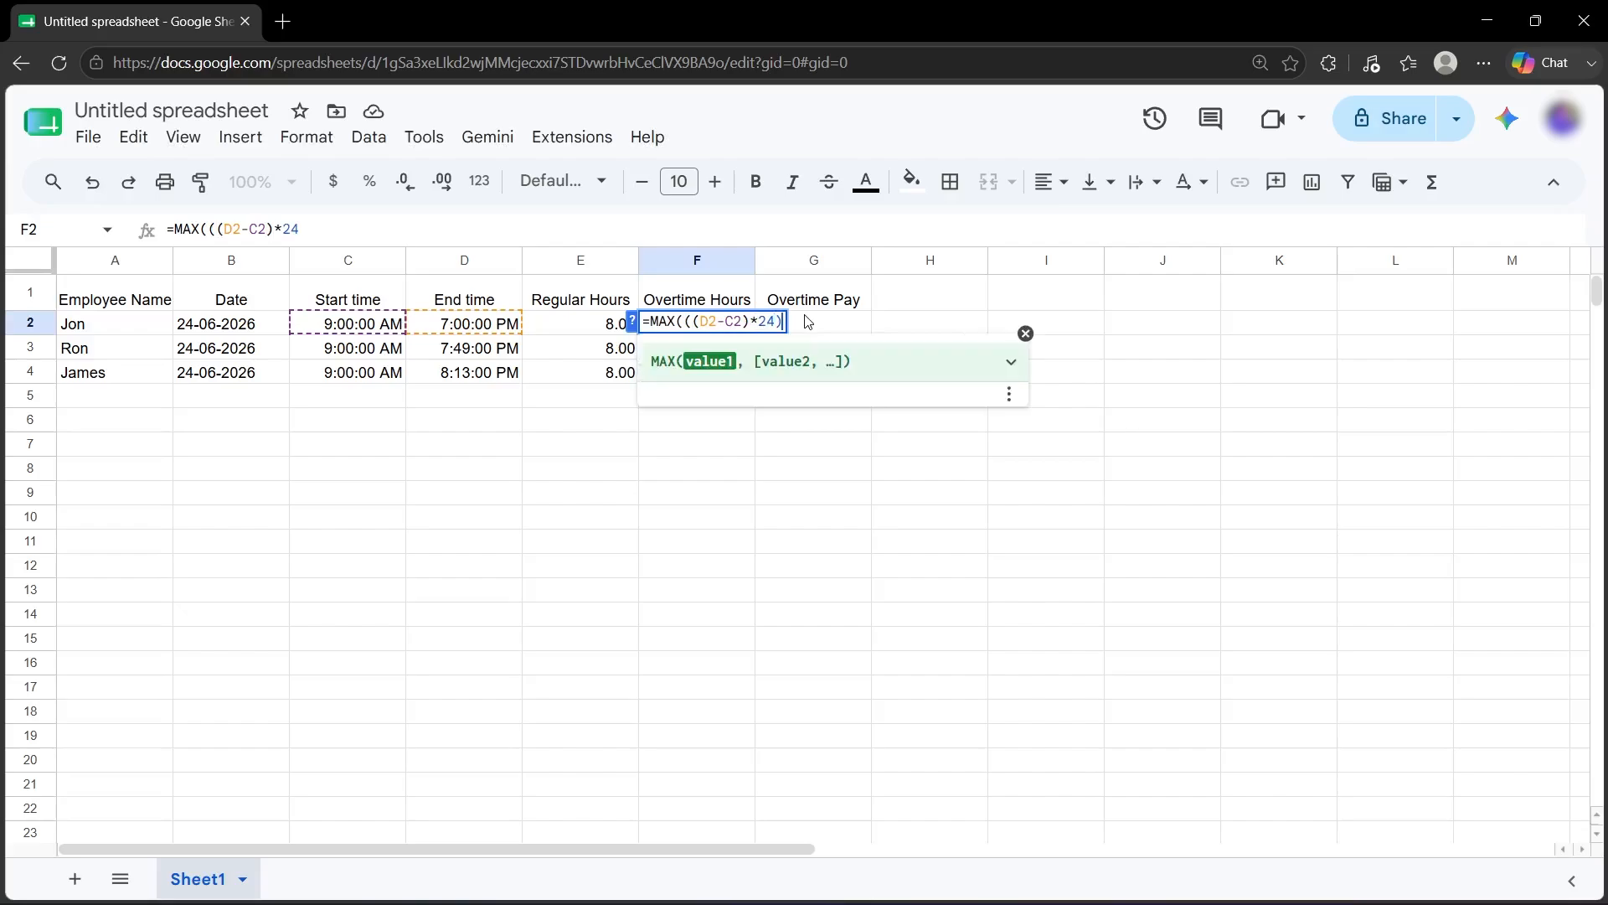
text(-)
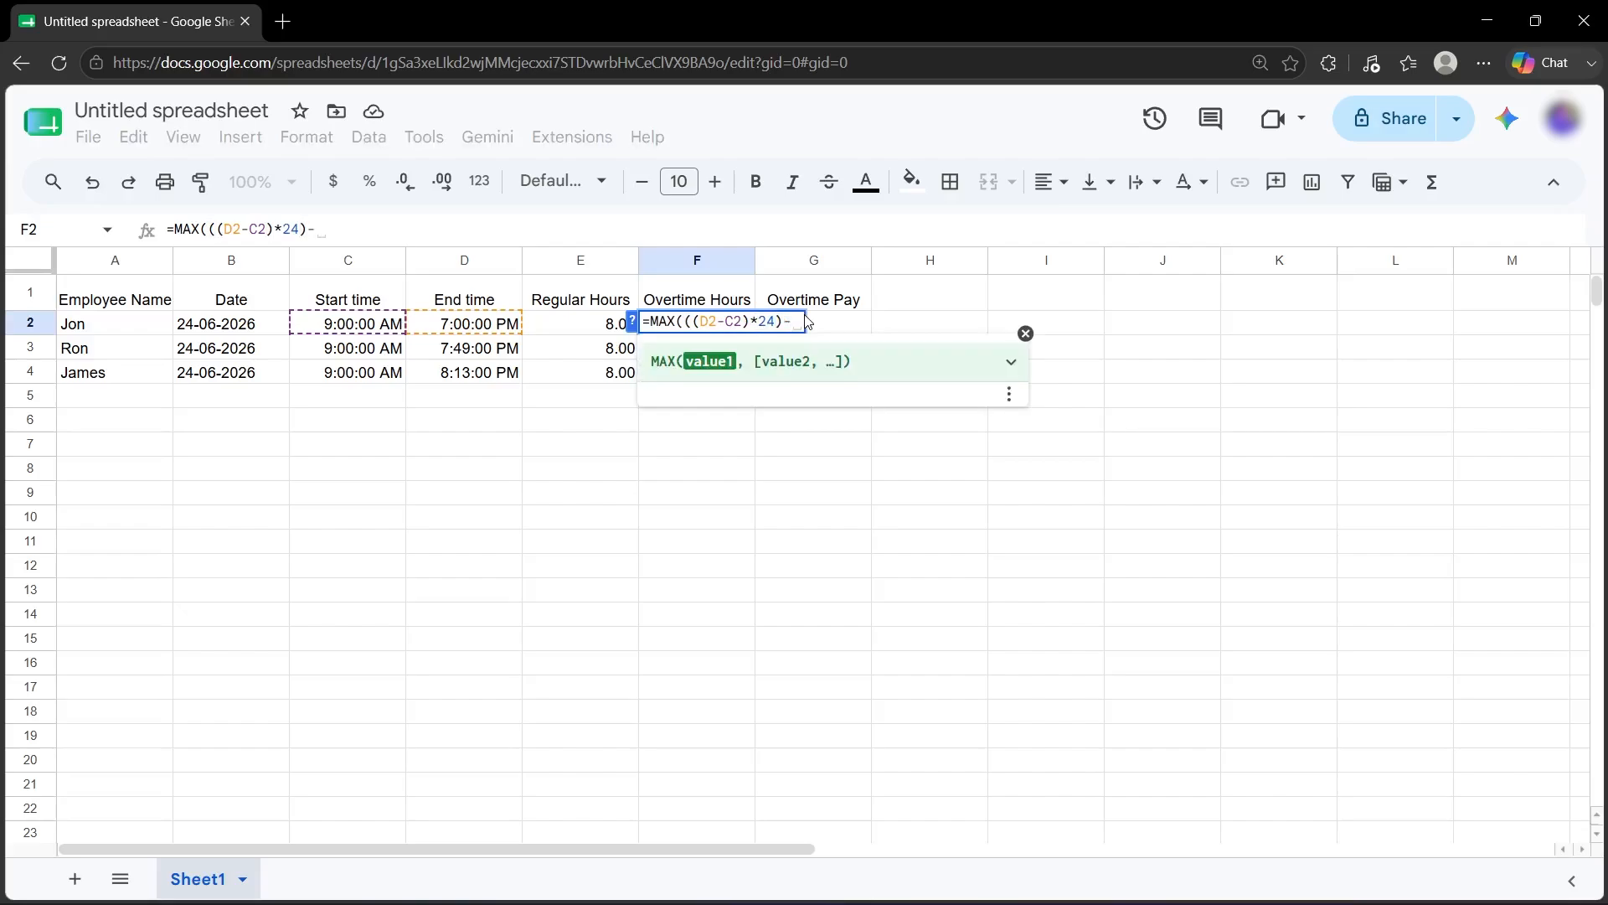
text(8,0)
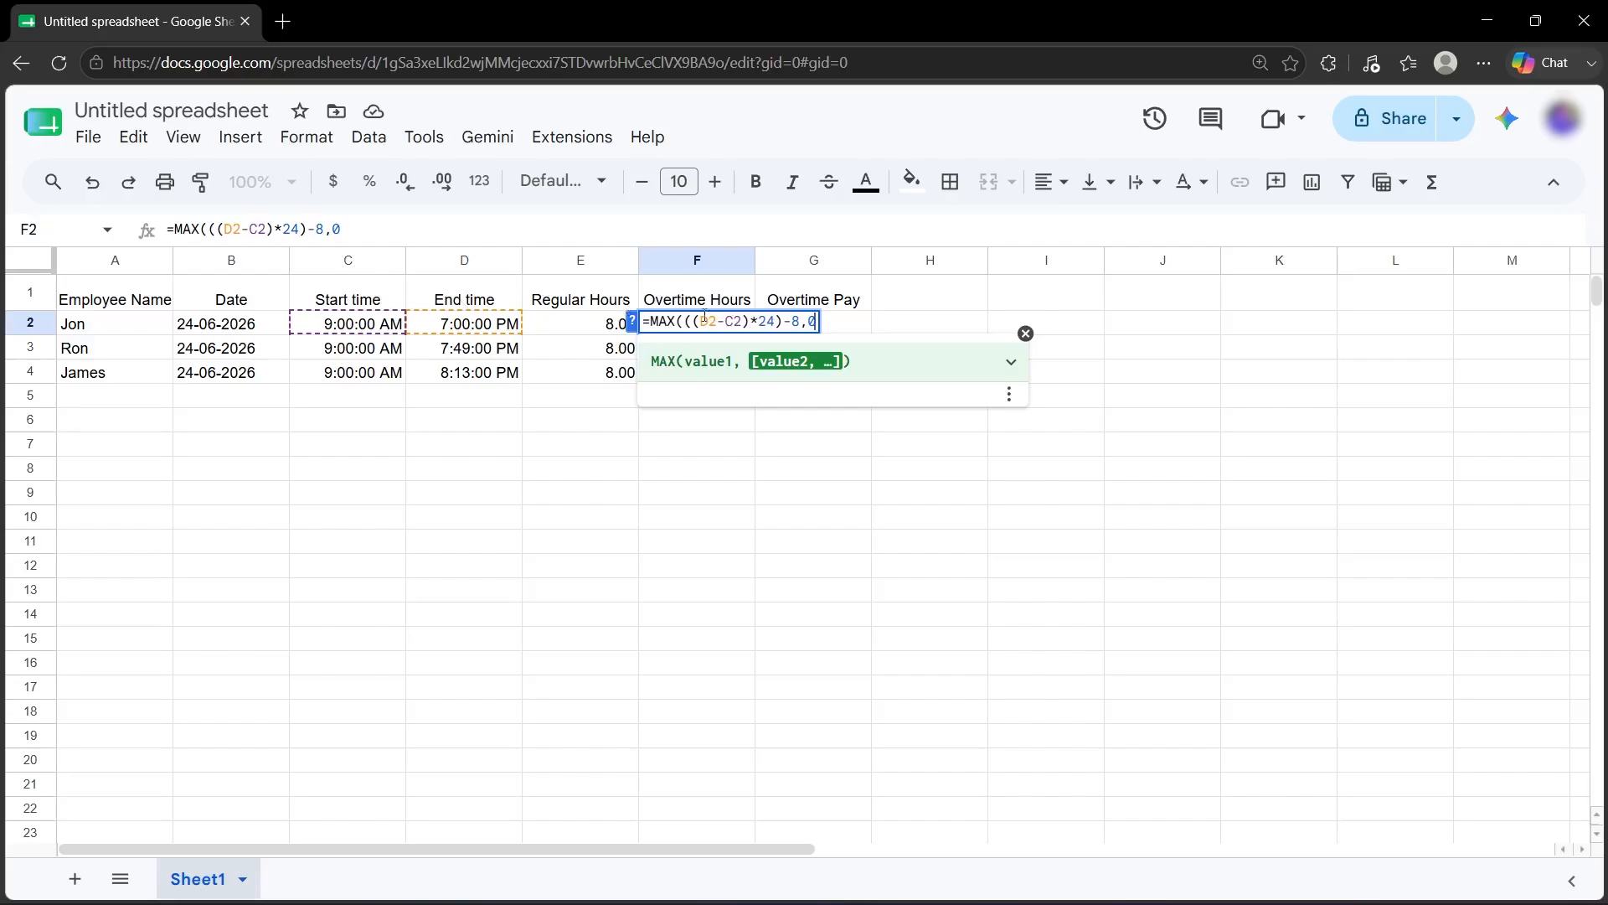
text())
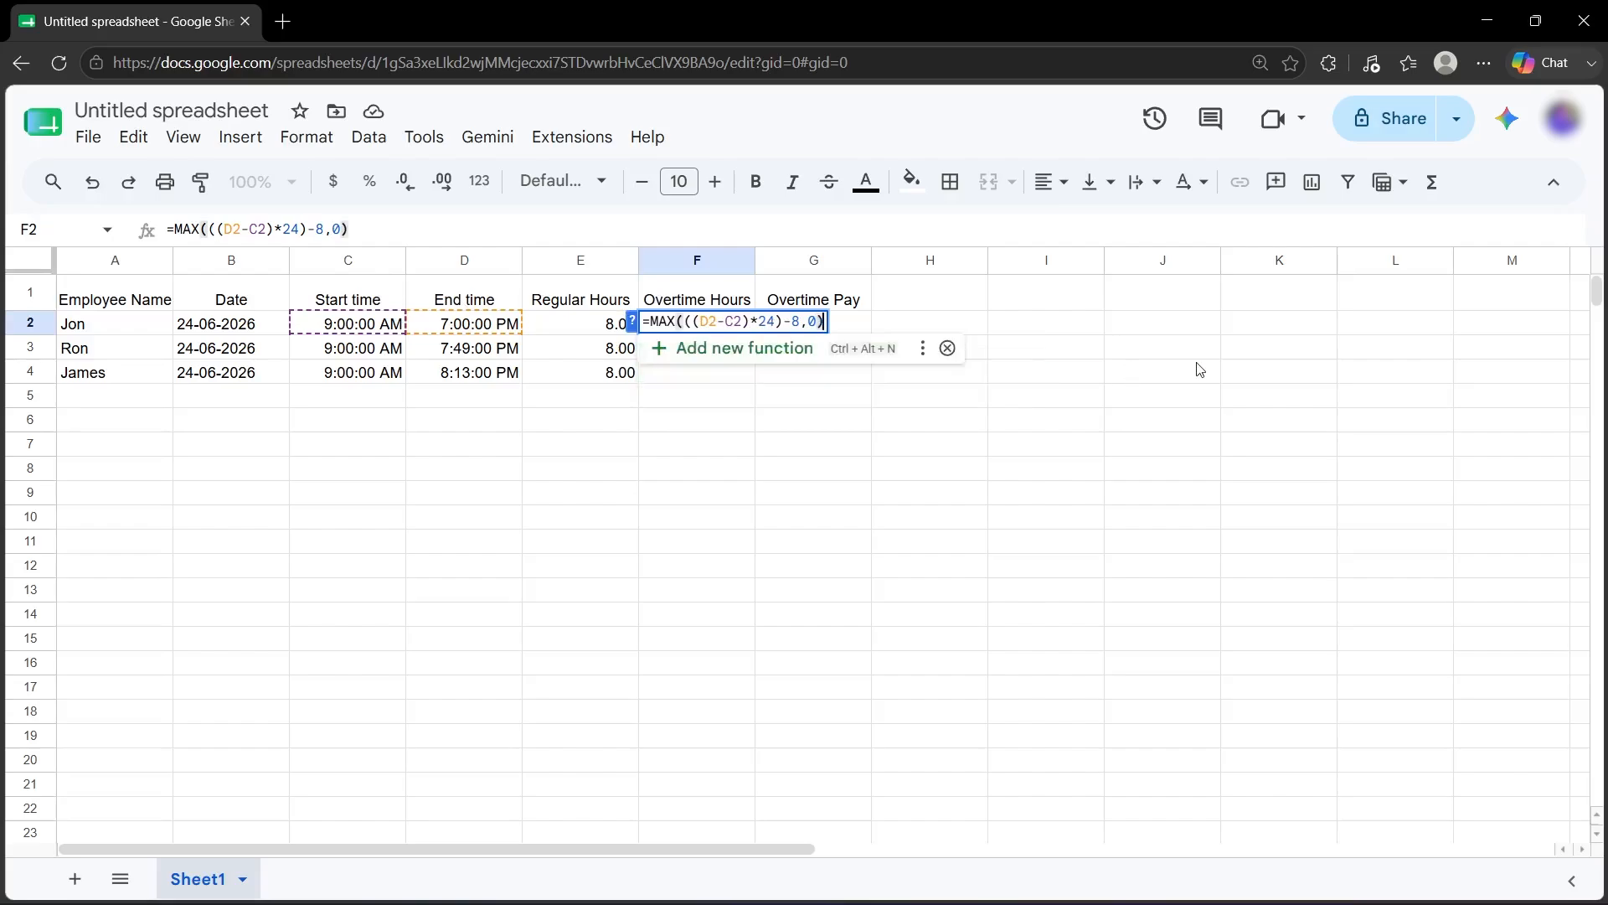
key(Return)
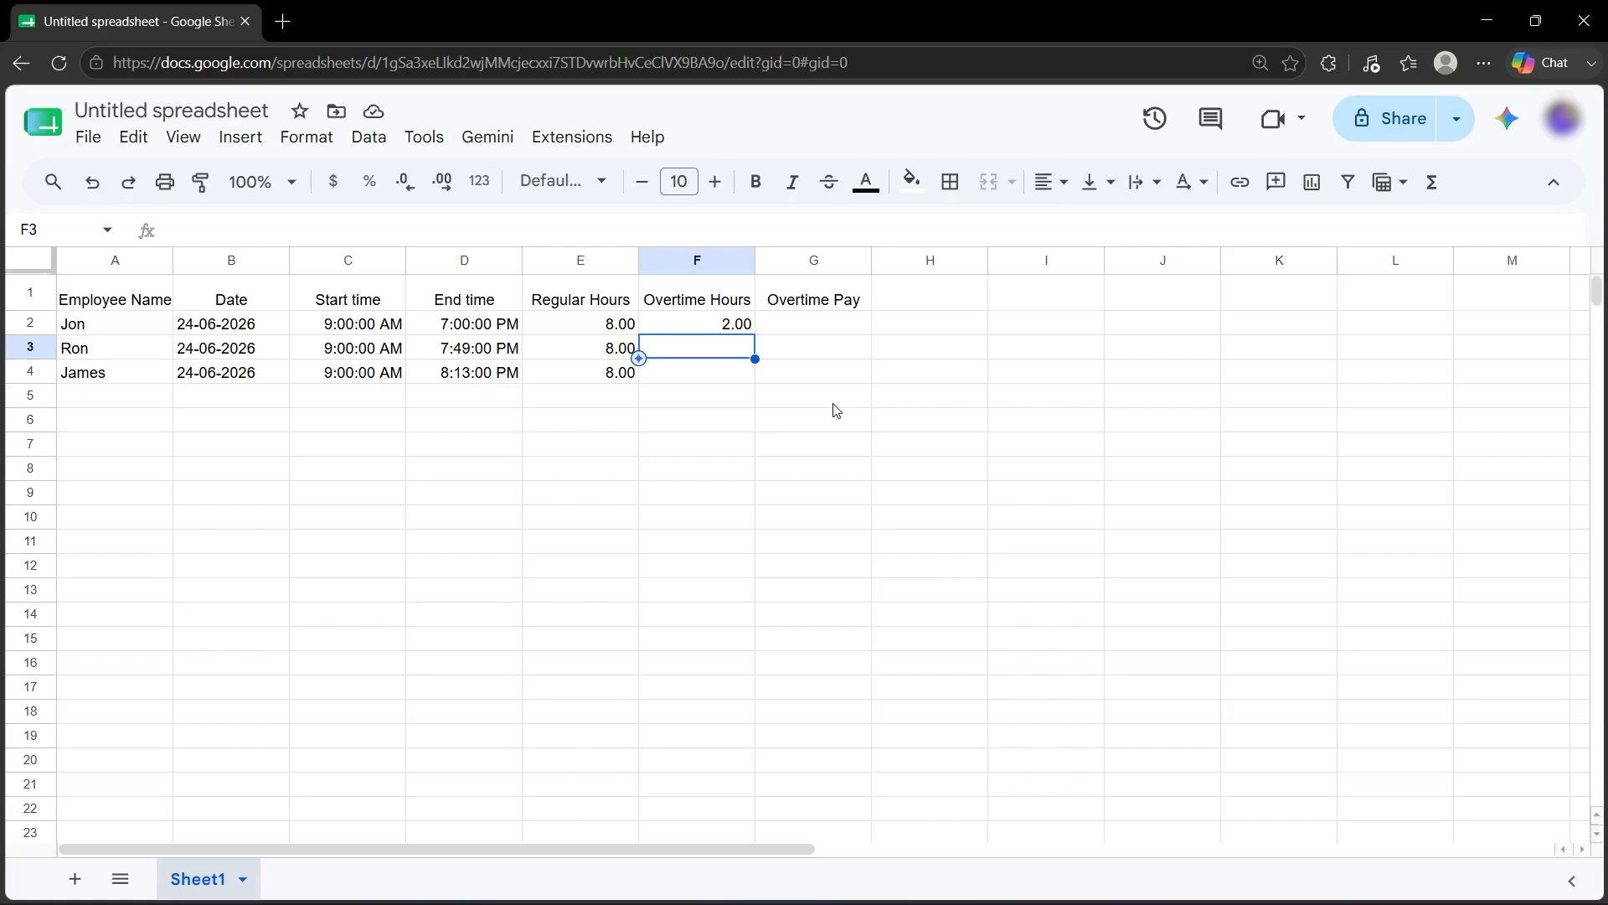
Fill the overtime hours formula from F2 down to F4 for the other two employees.
click(728, 330)
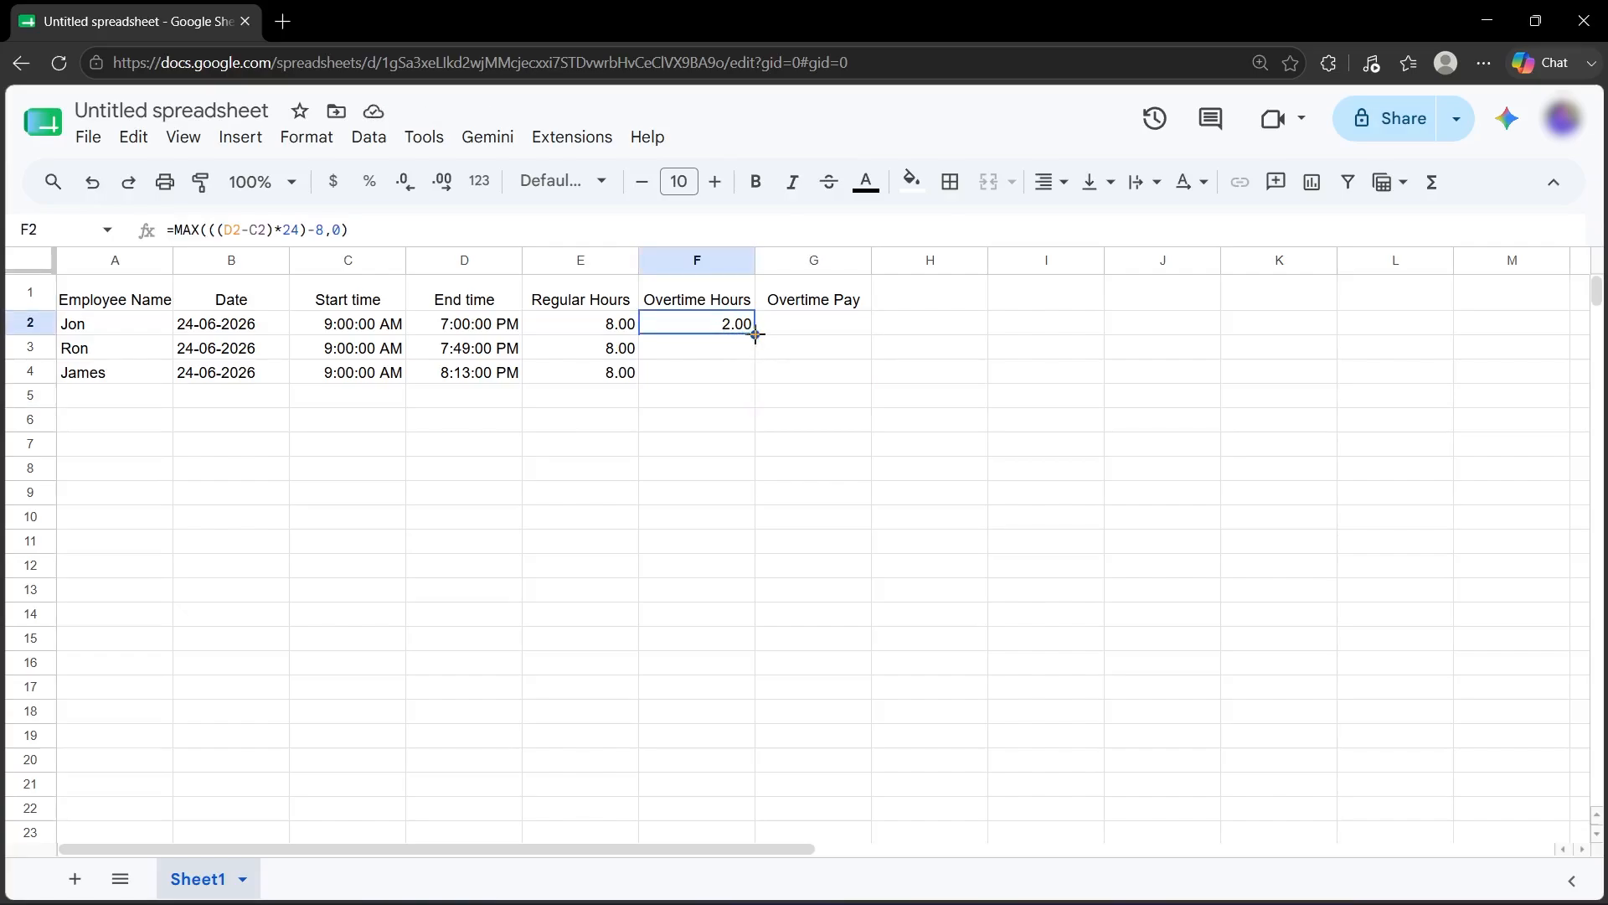
drag(754, 334, 756, 375)
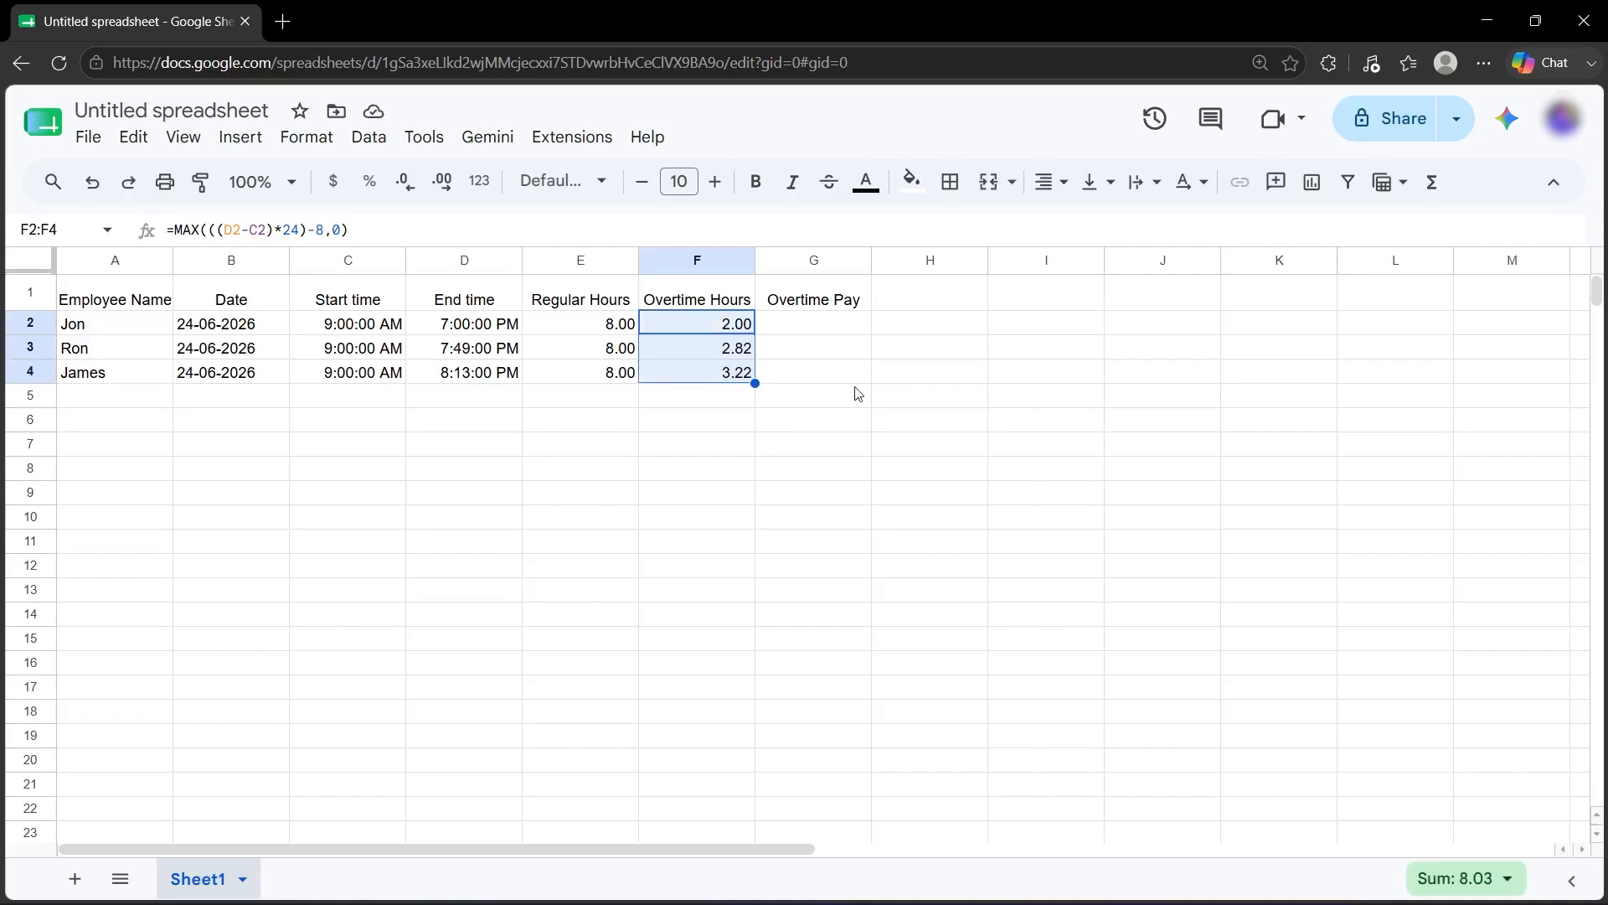
click(856, 416)
Calculate overtime pay in G2 with =F2*18 and fill the formula down to G4.
double_click(823, 326)
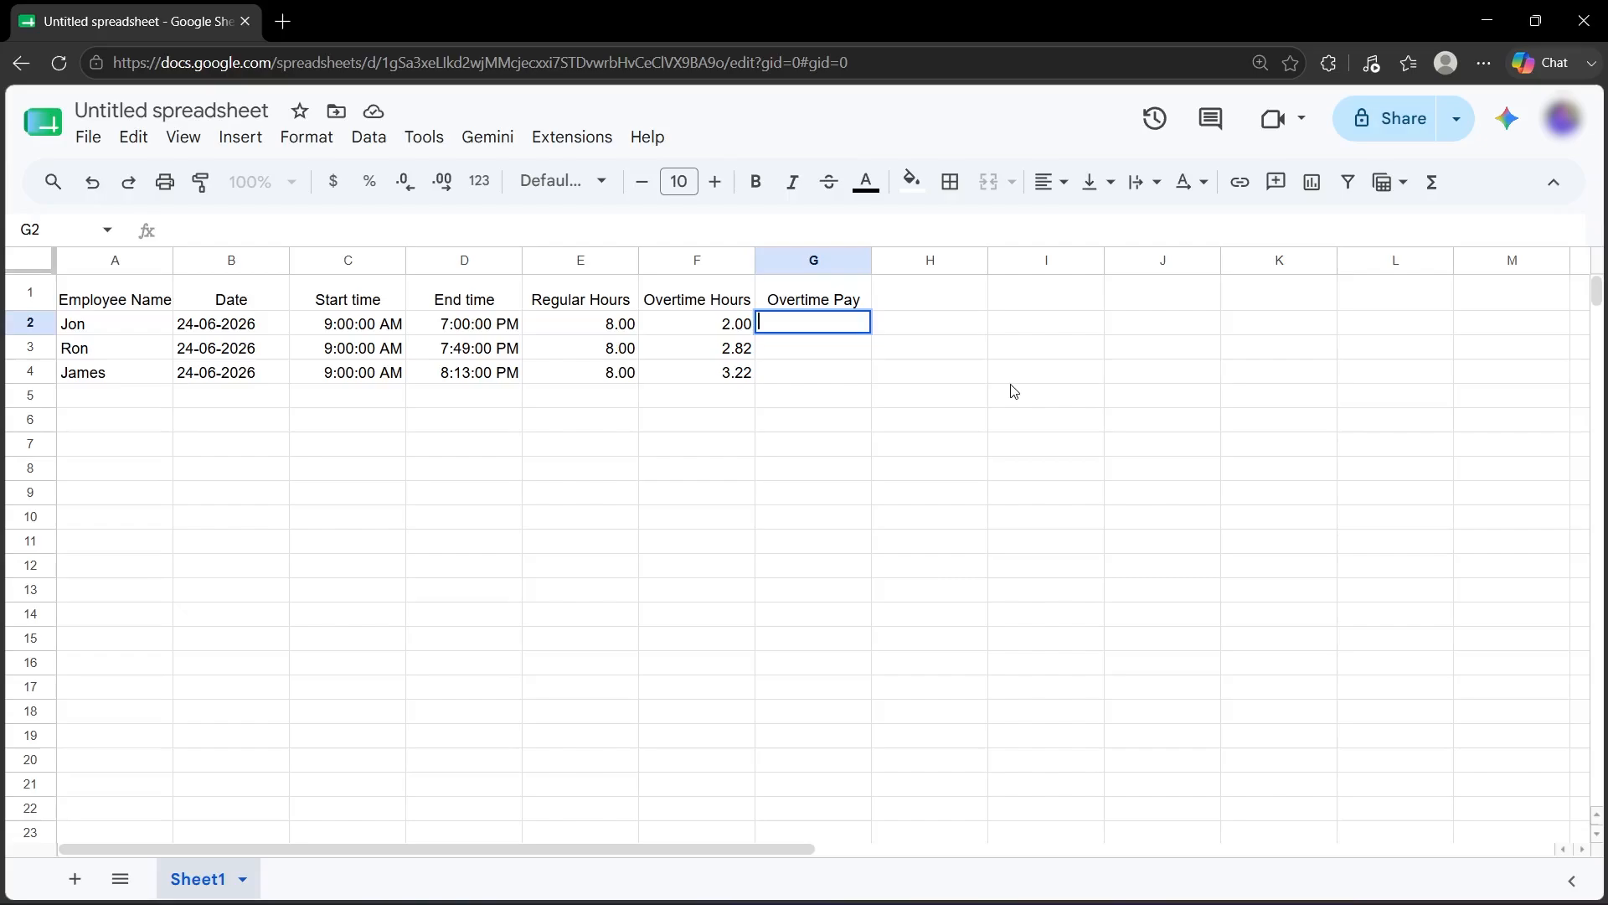
text(=F2)
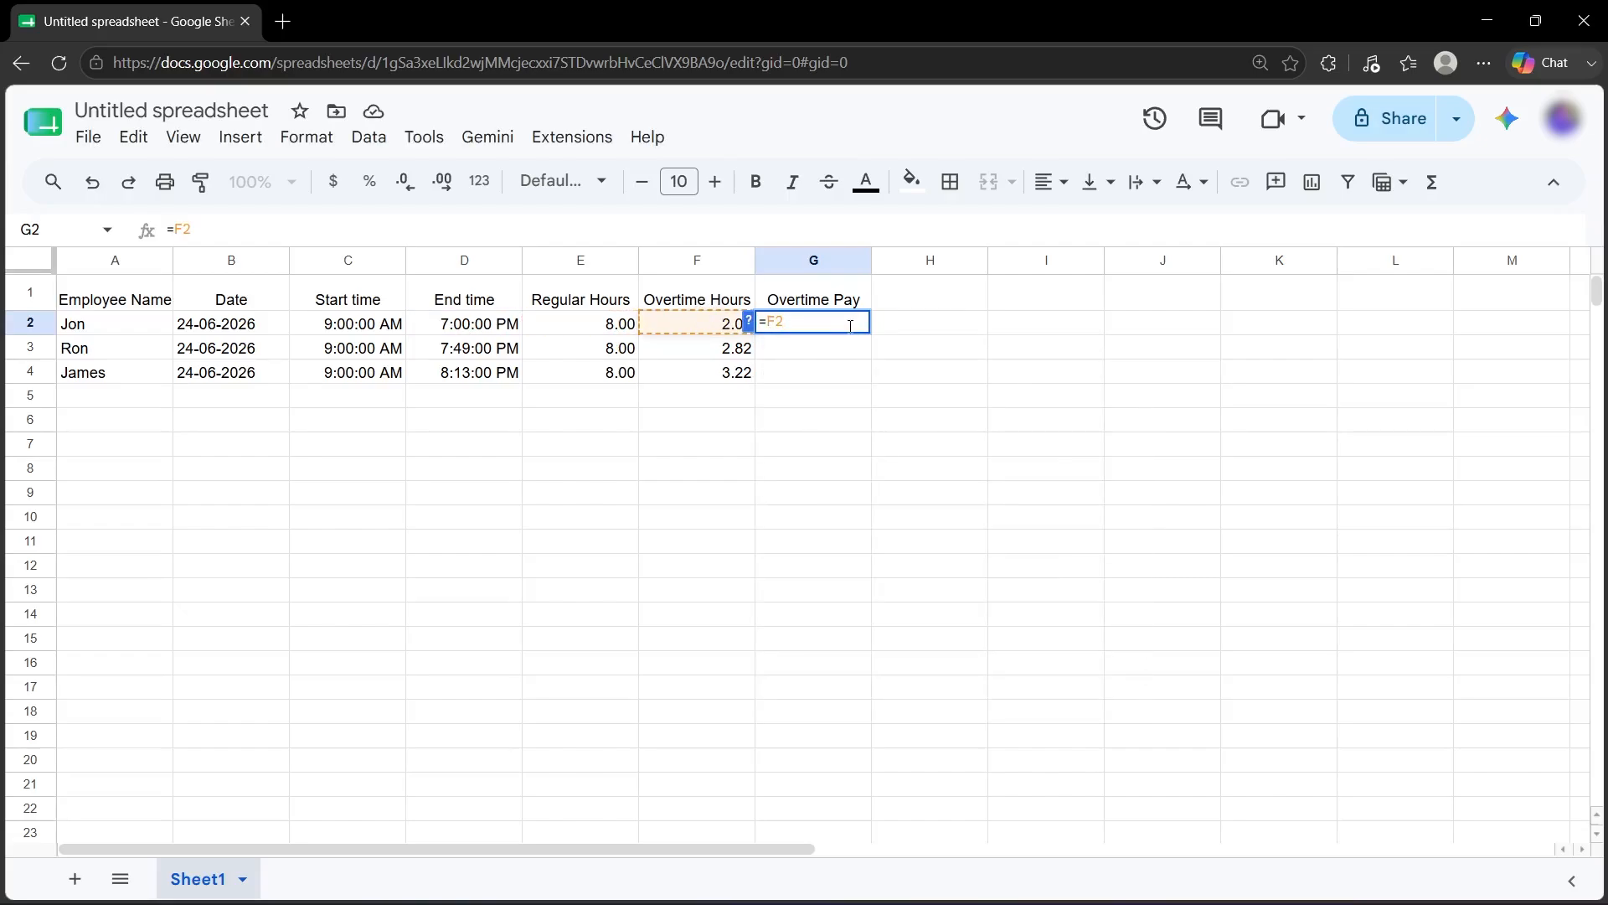
text(*)
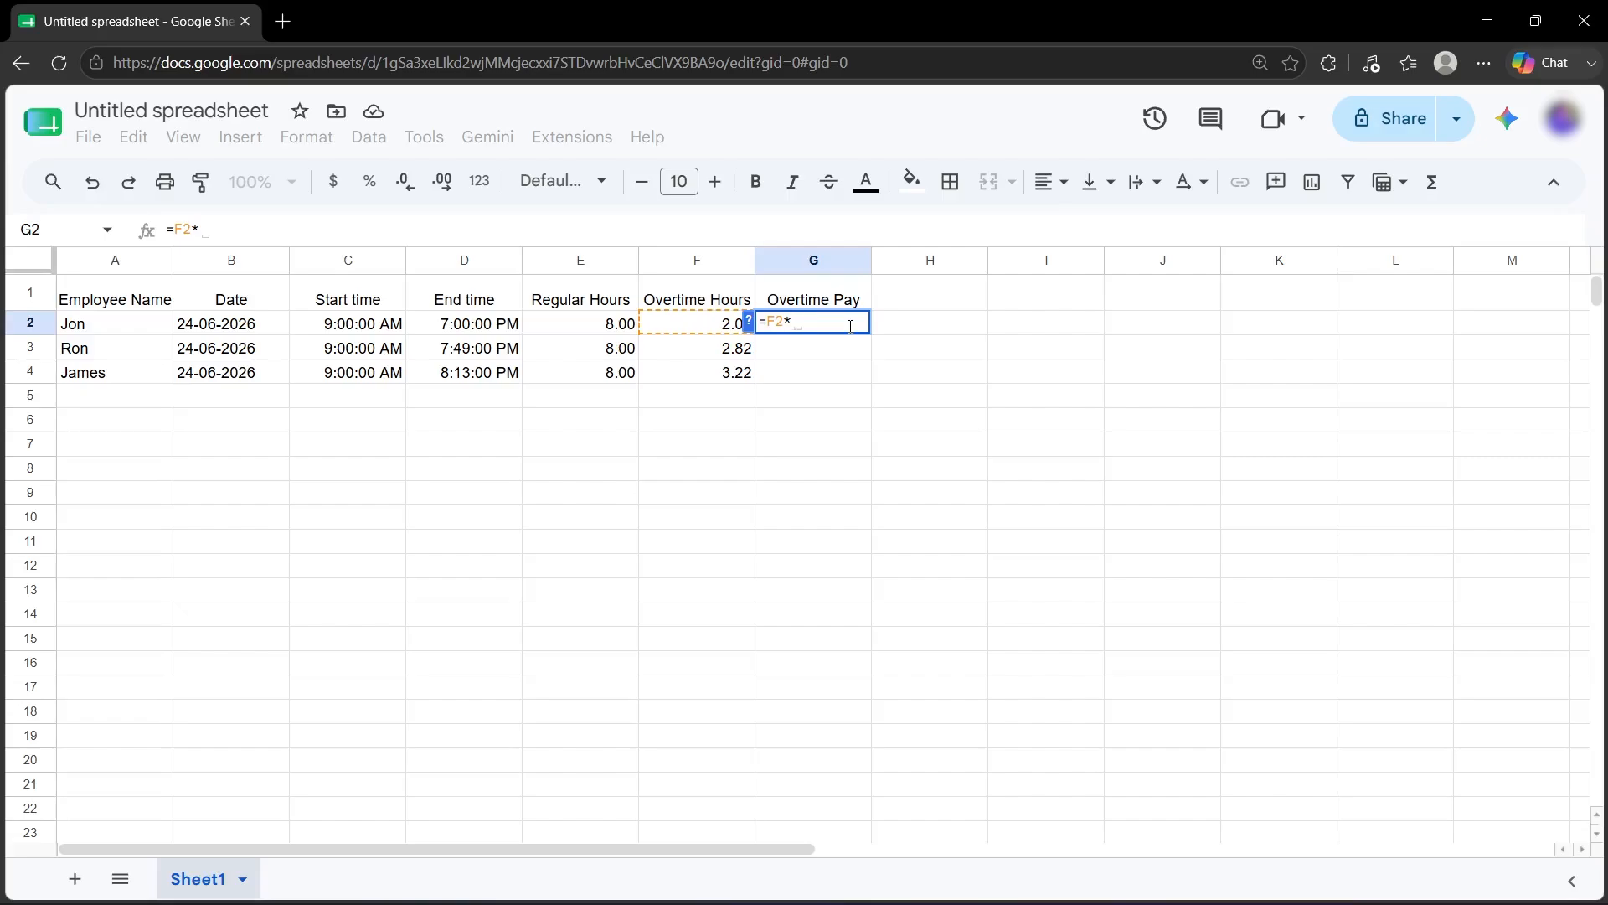
text(18)
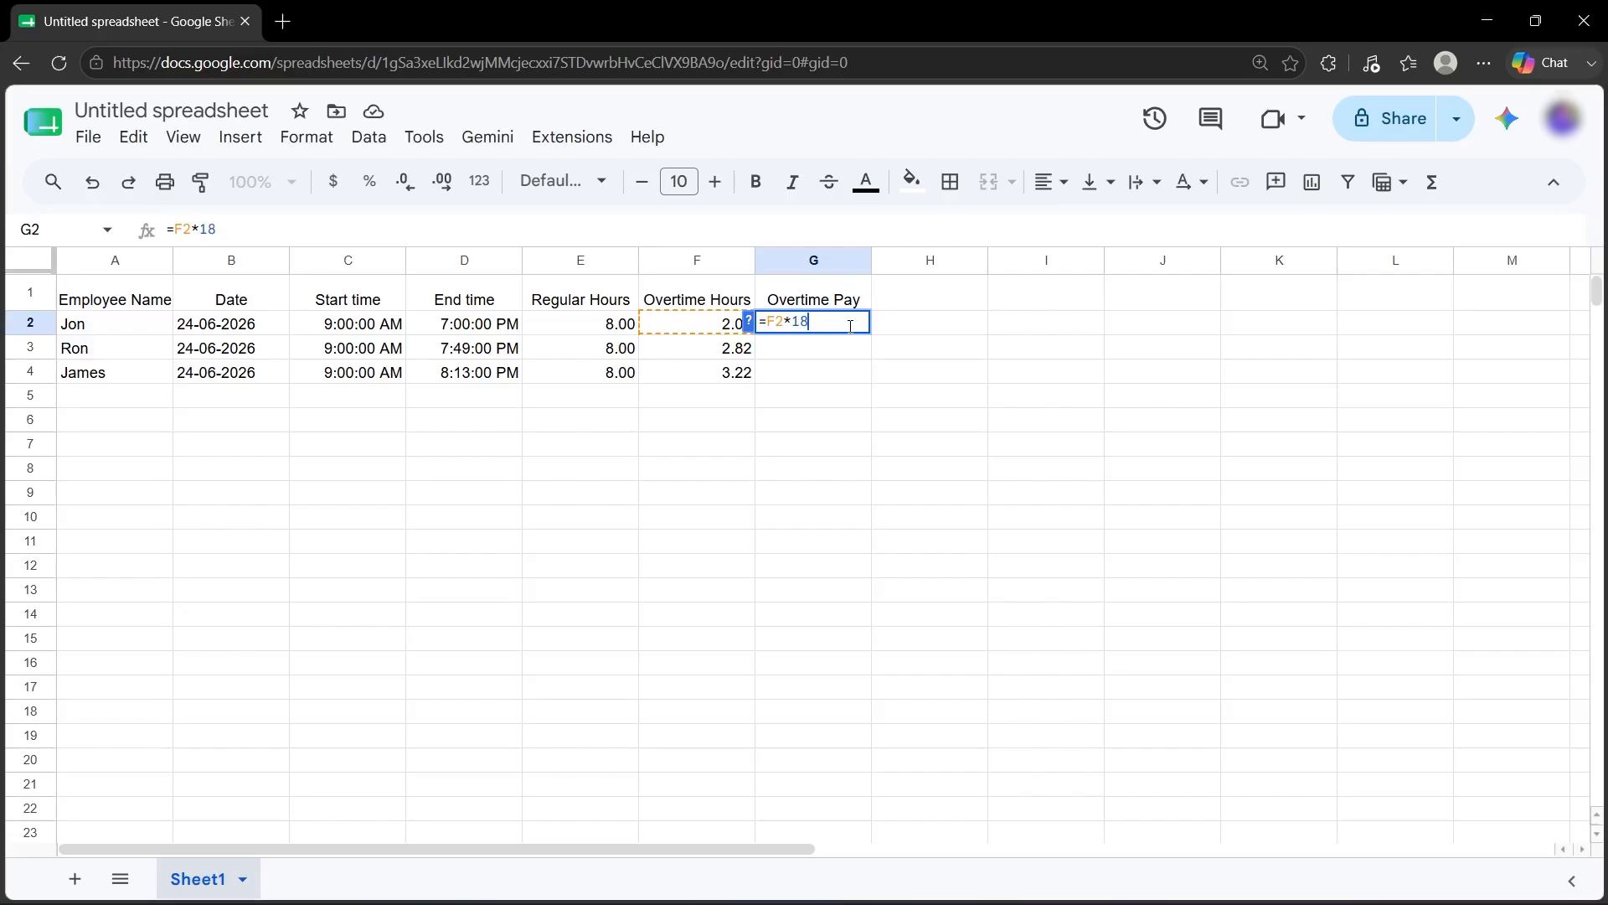
key(Return)
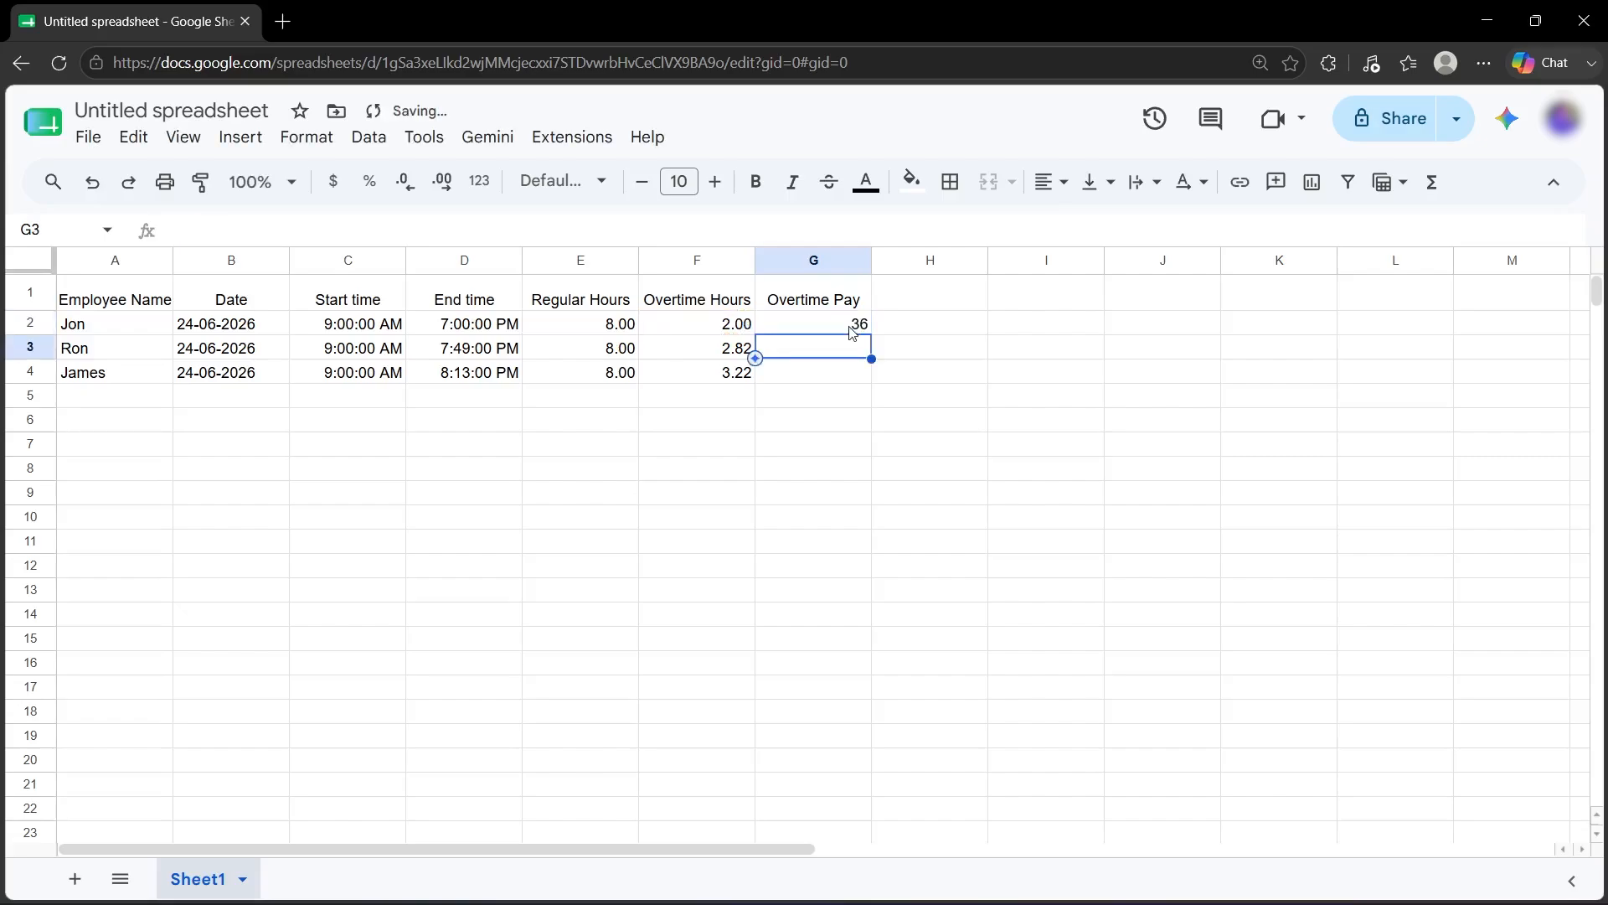
click(852, 333)
drag(870, 333, 869, 375)
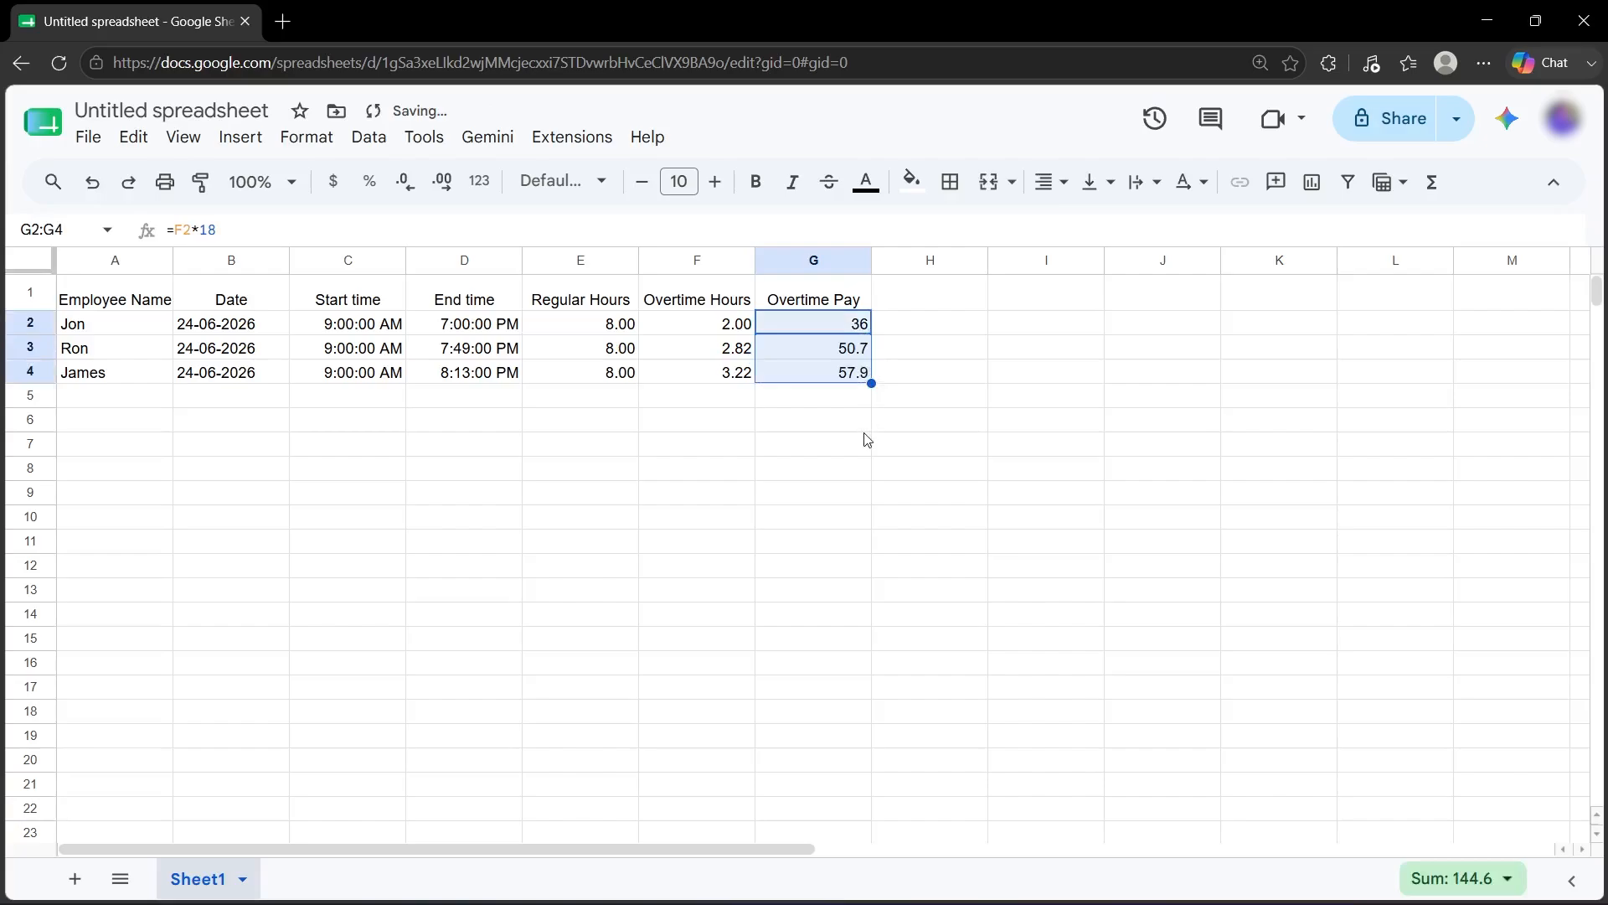
click(867, 423)
click(818, 471)
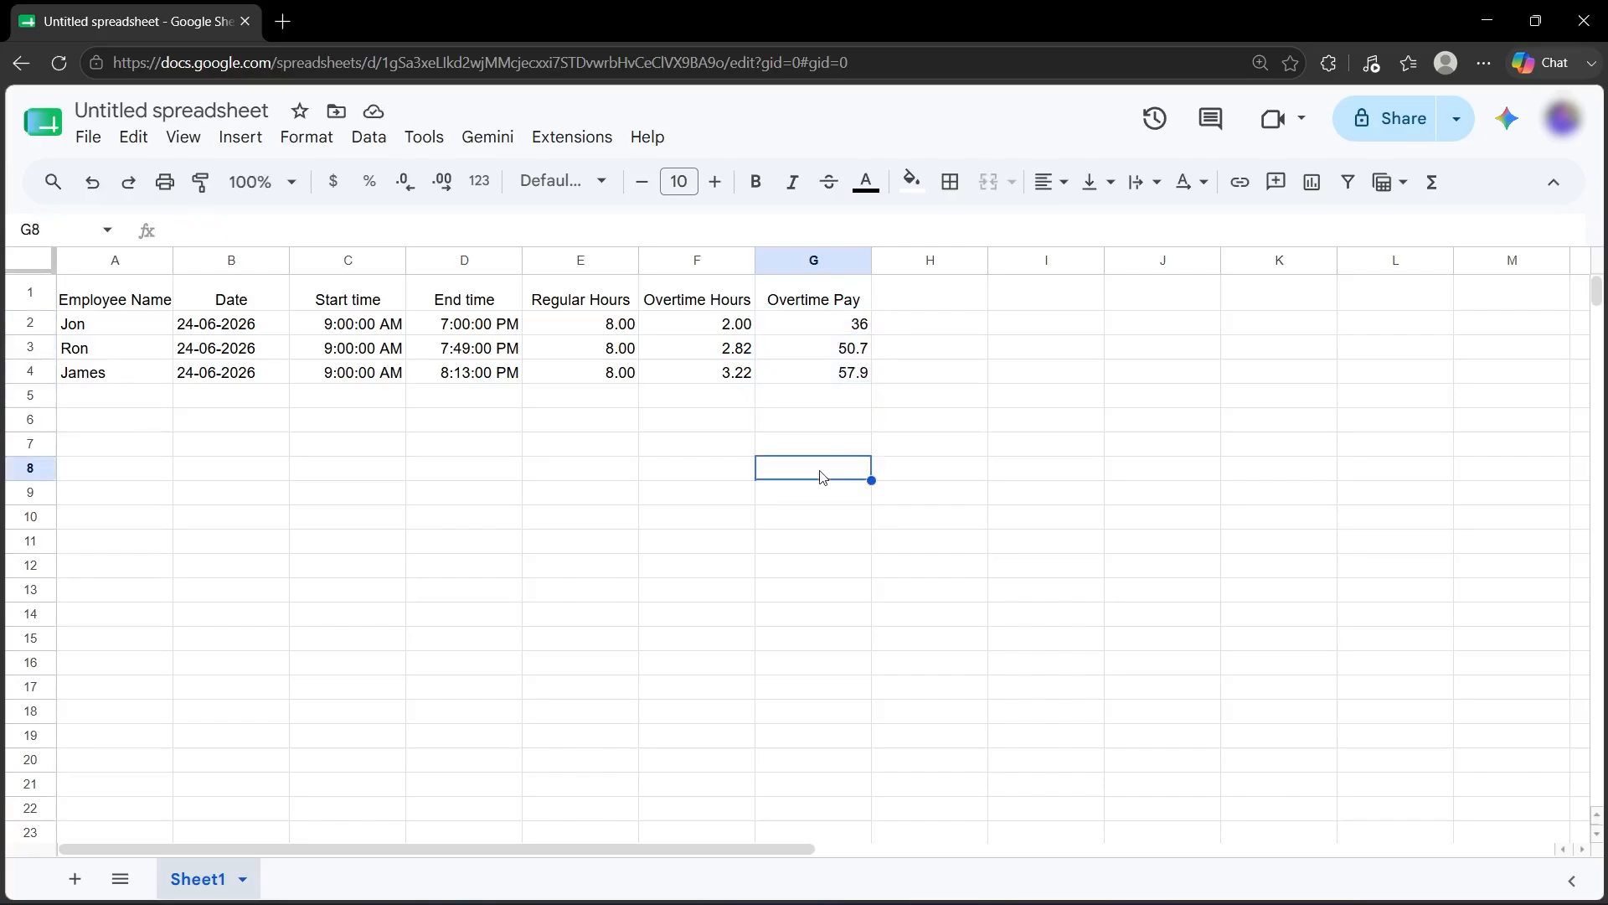
Total the overtime pay of all three employees in G5 with =SUM(G2:G4).
double_click(842, 397)
text(=)
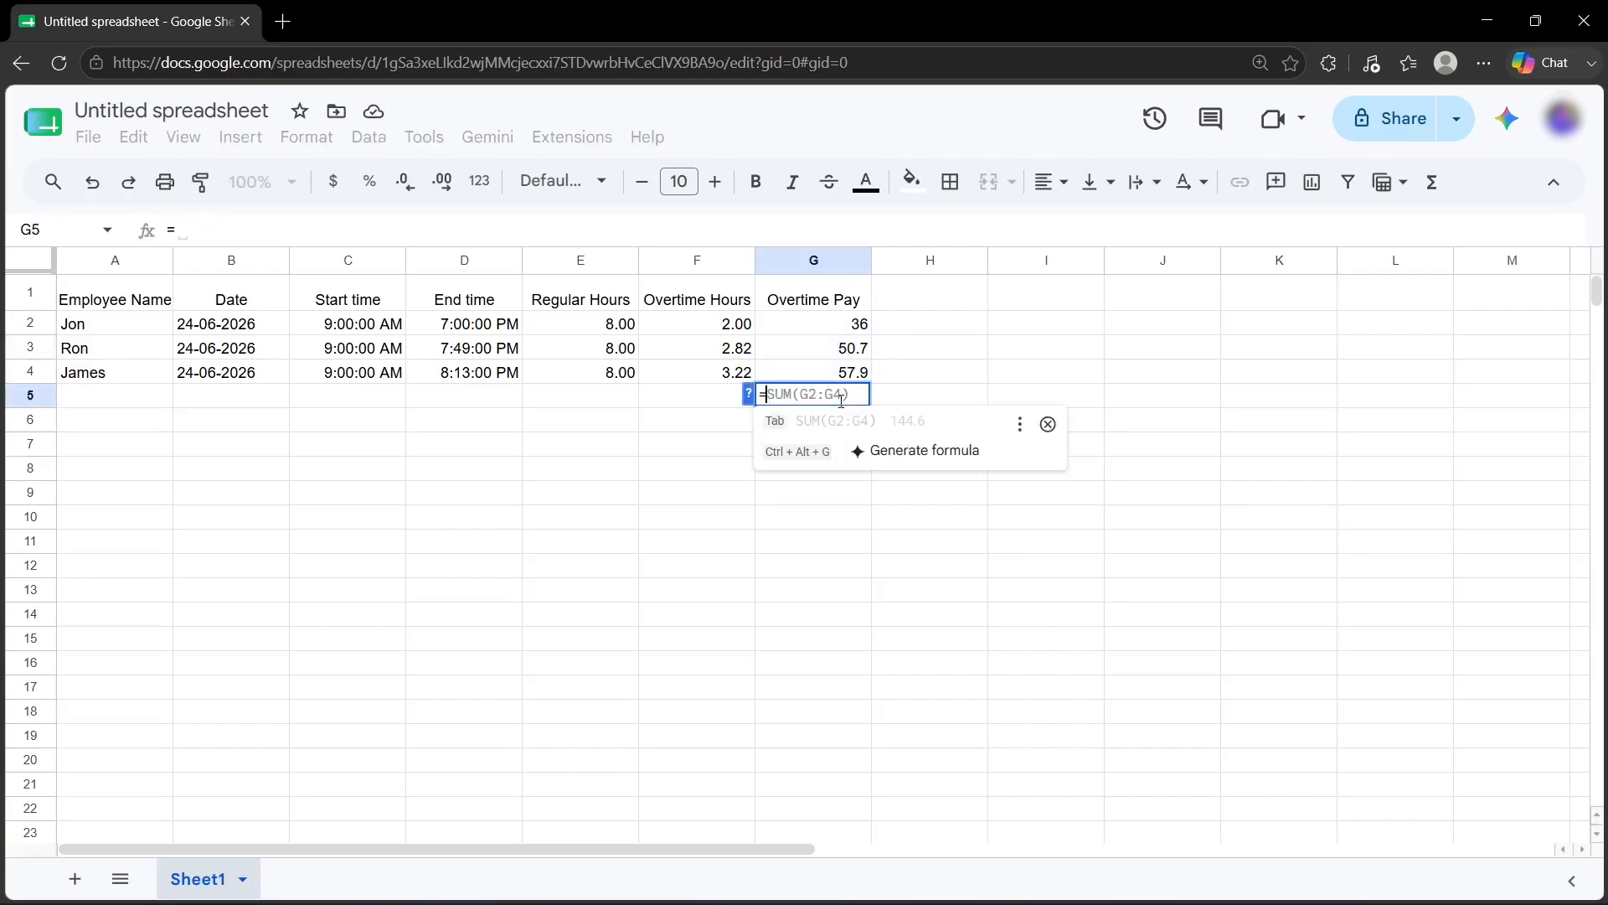
text(SUM)
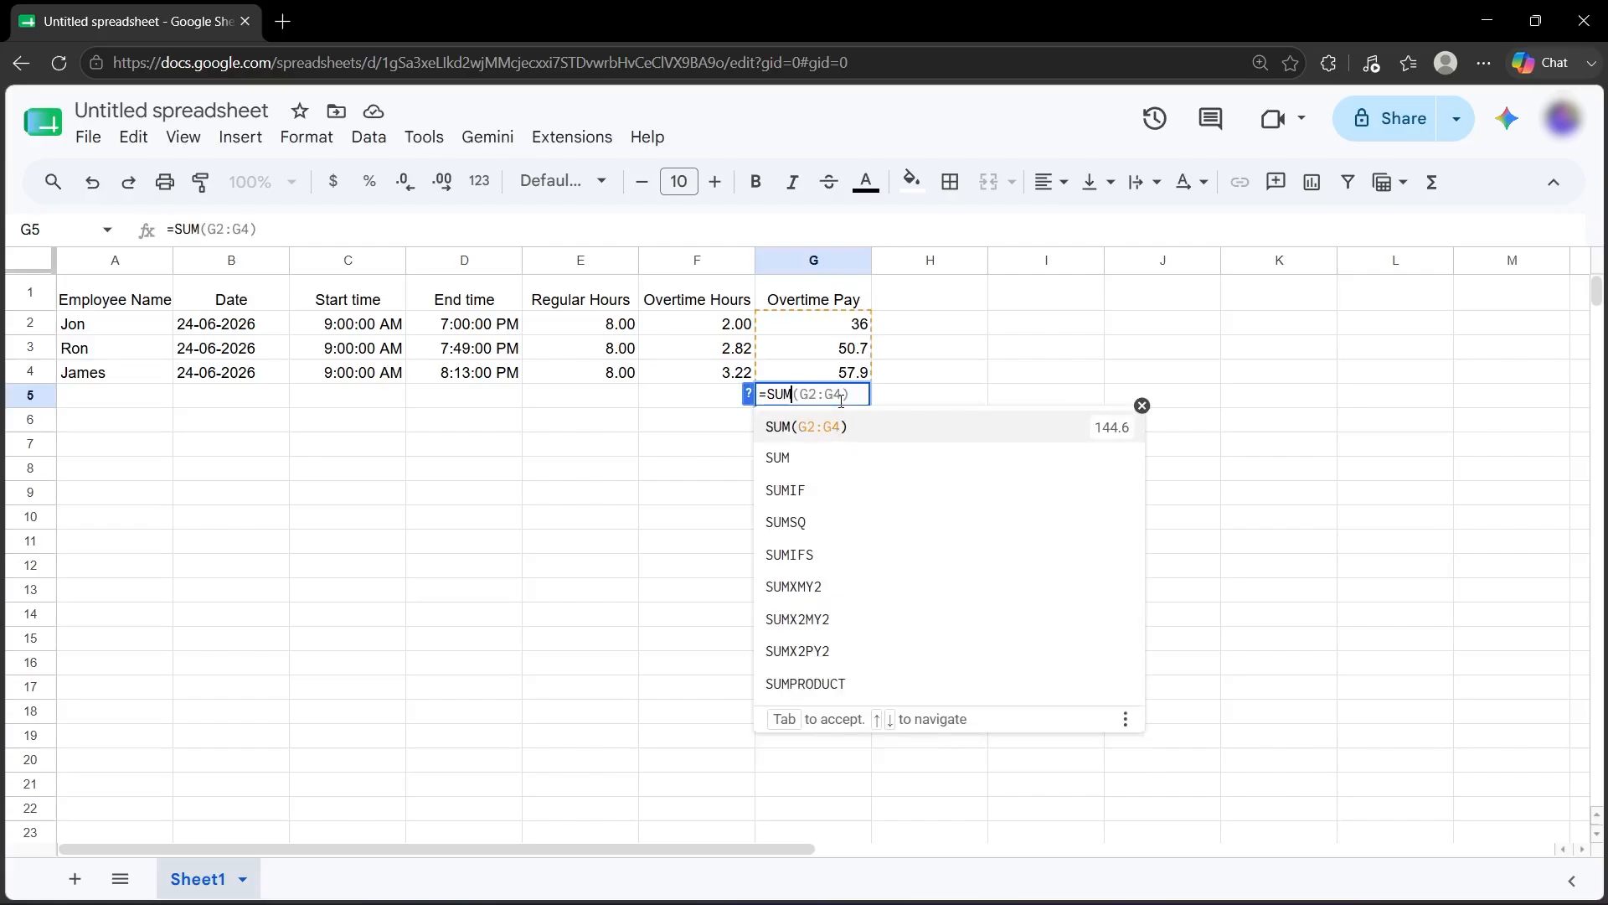
key(Tab)
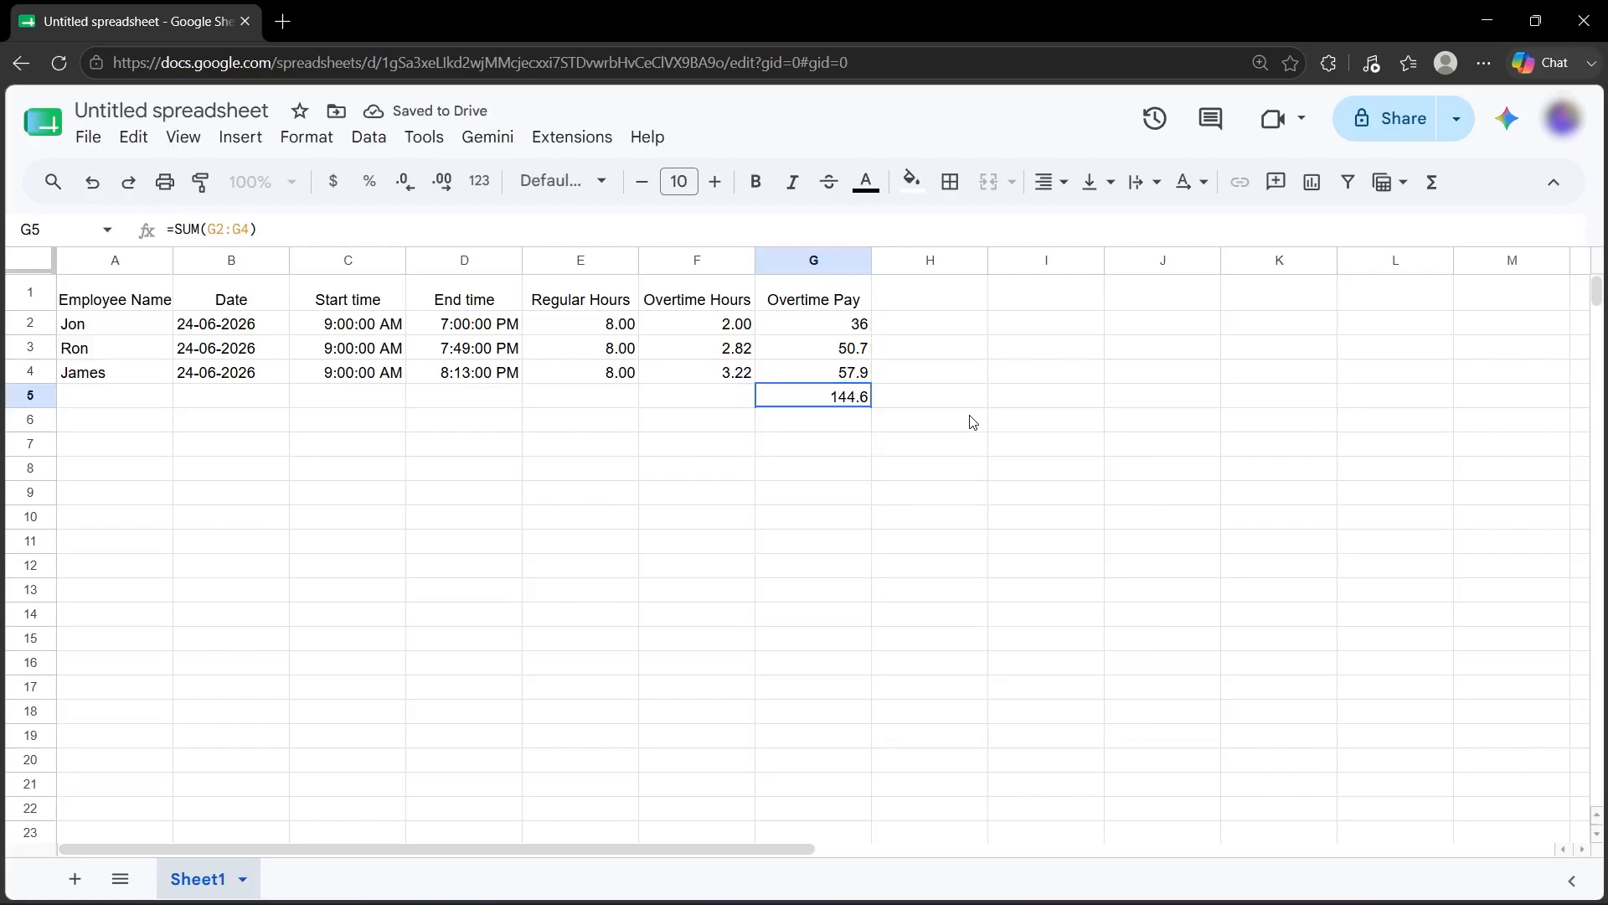